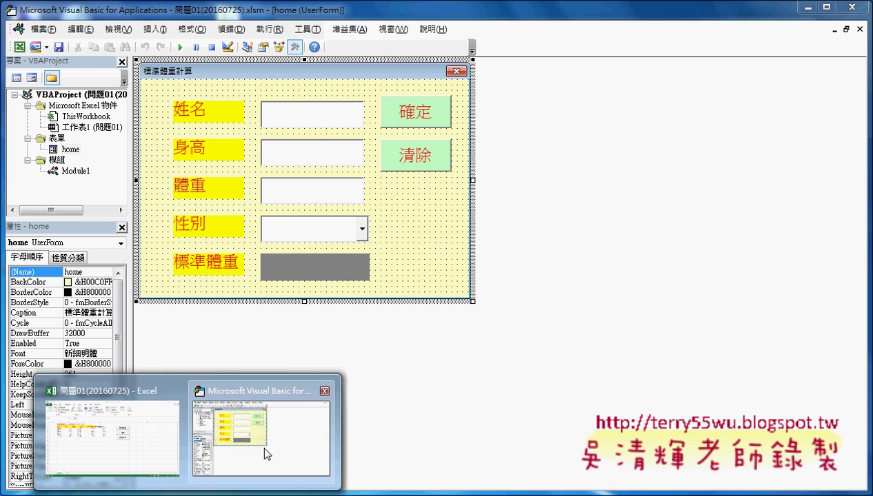
# Switch from the Drive folder to the VBA editor showing the home UserForm design
pyautogui.click(261, 443)
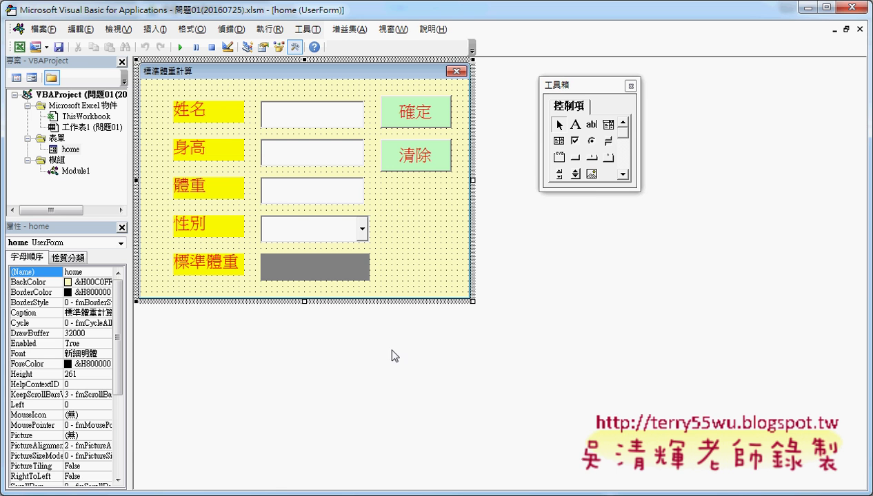
# Run the body-weight form, move it aside to reveal columns F and G, then close it
pyautogui.click(180, 47)
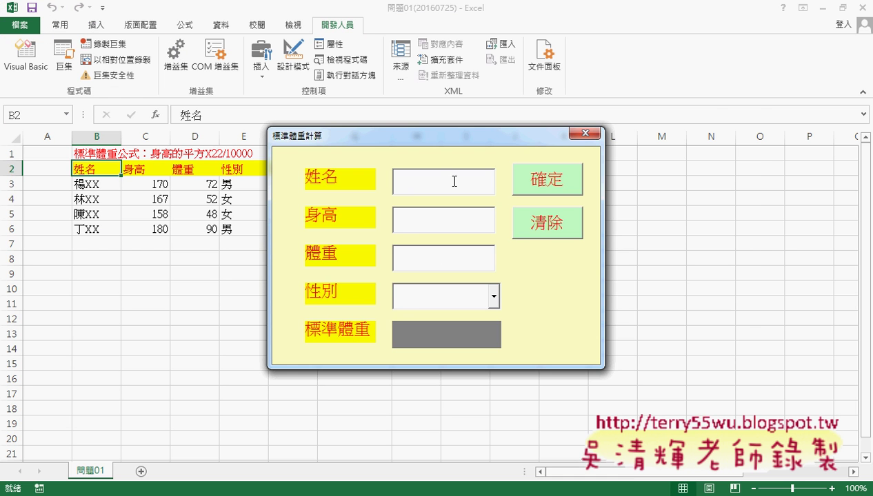
pyautogui.moveTo(490, 137); pyautogui.dragTo(644, 122)
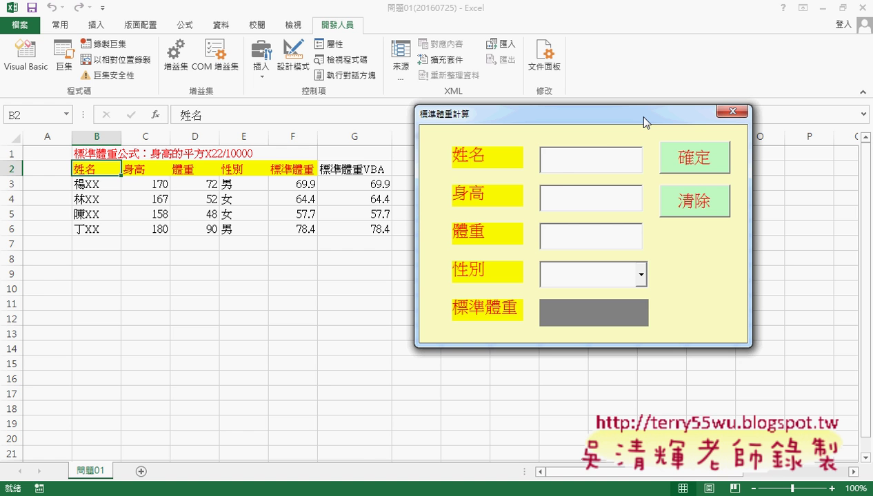
pyautogui.click(733, 110)
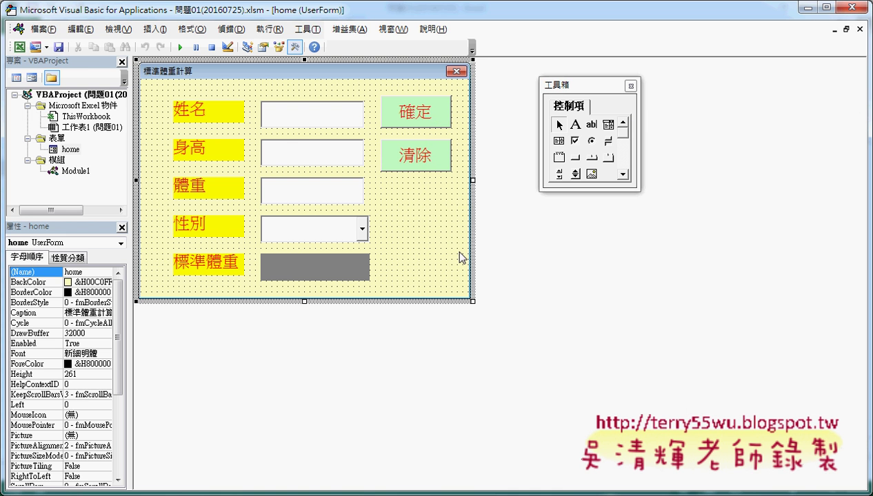
# Launch the form from the 啟動表單 sheet button, close it, and open the VBA editor
pyautogui.click(858, 6)
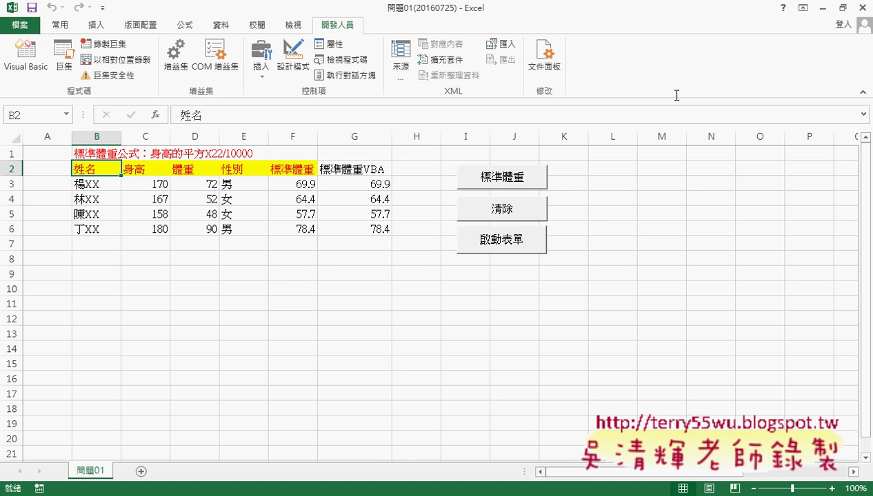
pyautogui.click(492, 250)
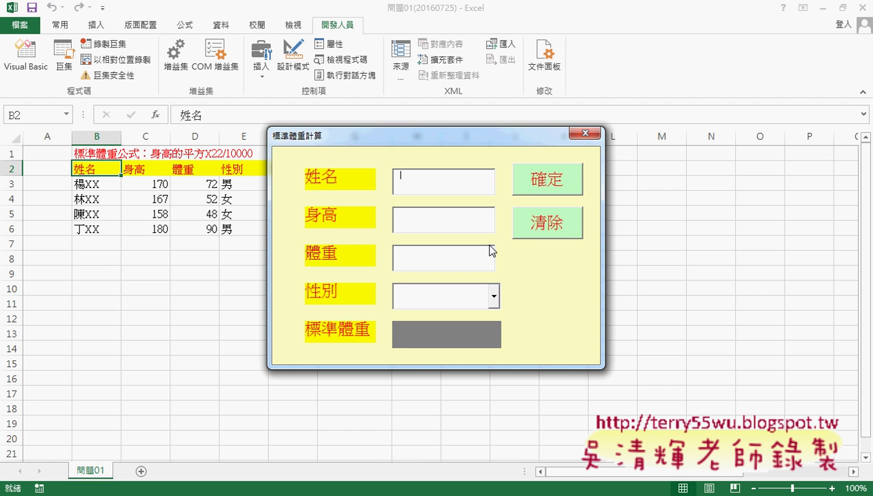
pyautogui.click(583, 134)
pyautogui.click(26, 68)
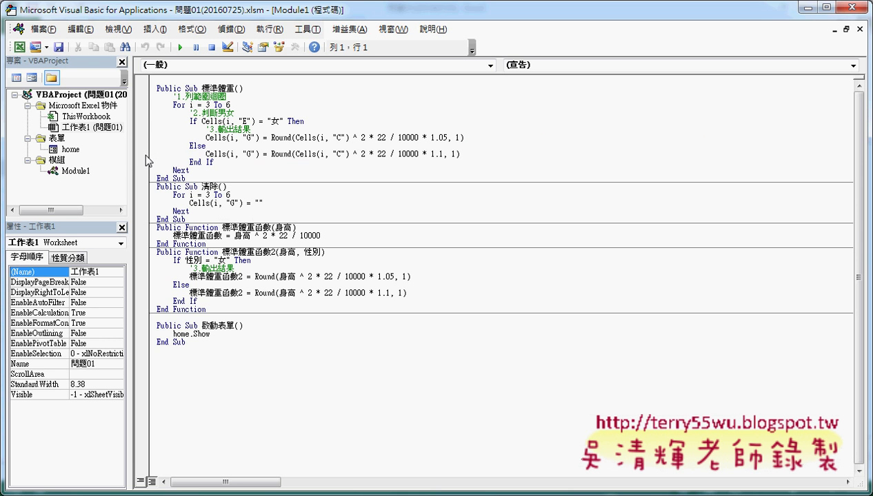
# Open ThisWorkbook's Workbook_Open code and highlight its home.Show statement
pyautogui.click(86, 117)
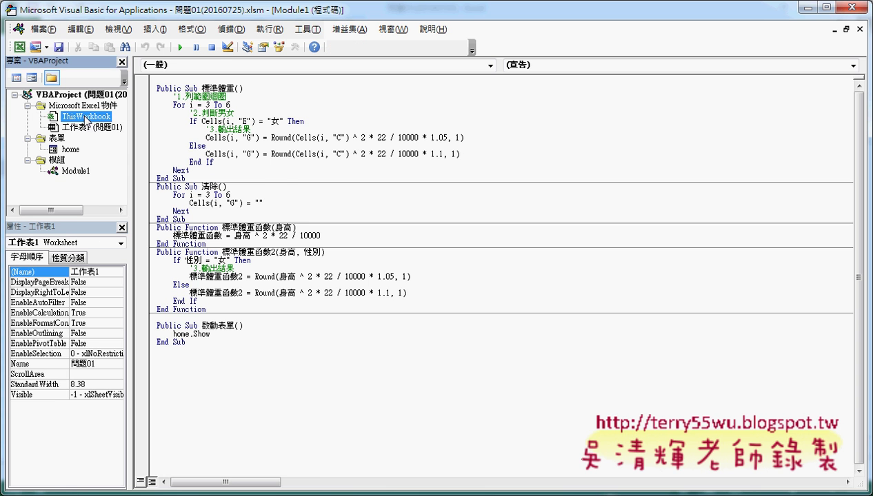
pyautogui.moveTo(128, 116); pyautogui.dragTo(190, 116)
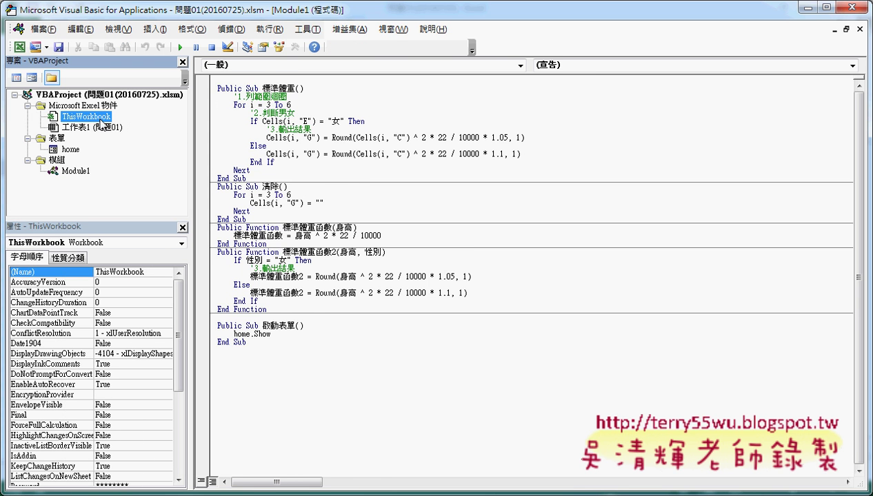
pyautogui.doubleClick(97, 121)
pyautogui.moveTo(233, 89); pyautogui.dragTo(272, 88)
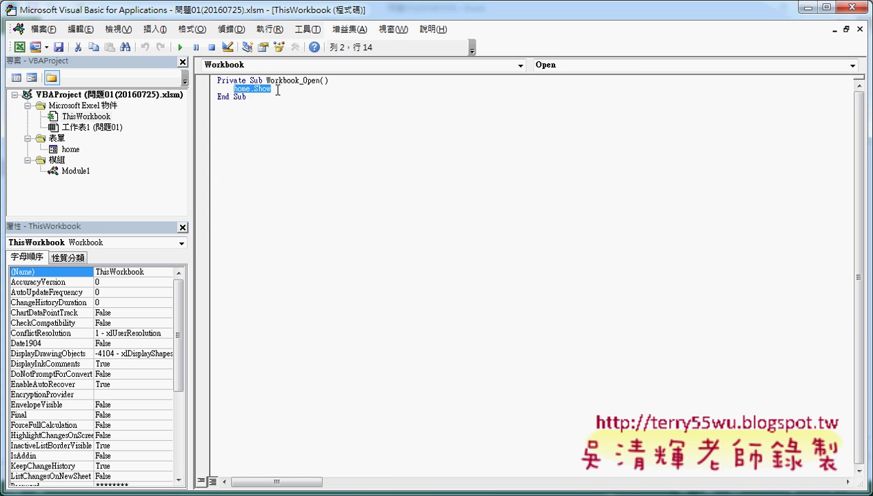
# Set the editor's code font size to 12 in the Editor Format options
pyautogui.click(304, 31)
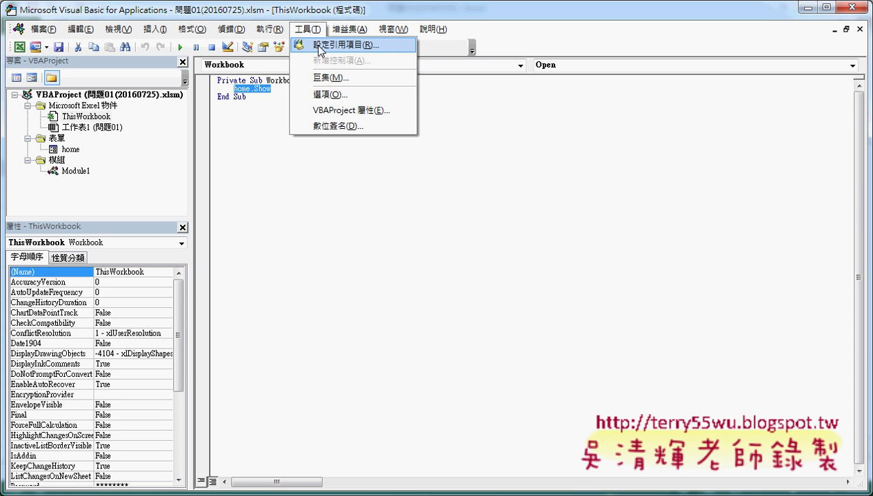
pyautogui.click(340, 99)
pyautogui.click(354, 118)
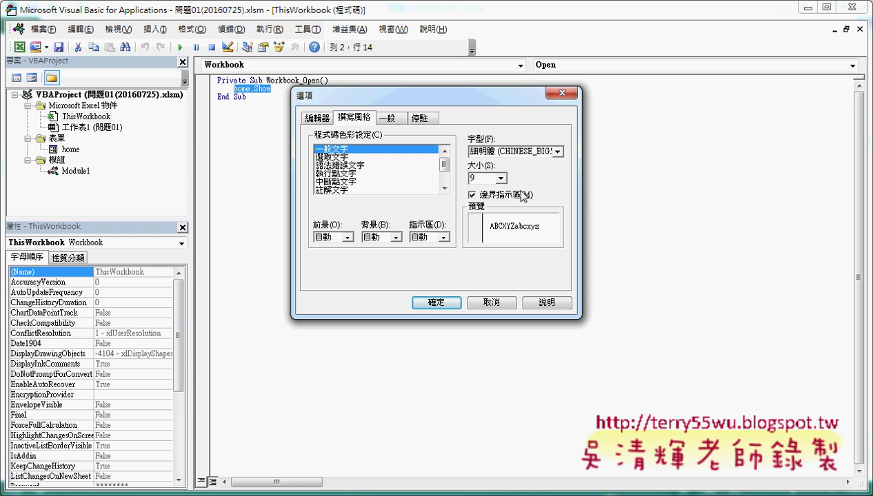
pyautogui.click(501, 178)
pyautogui.click(489, 215)
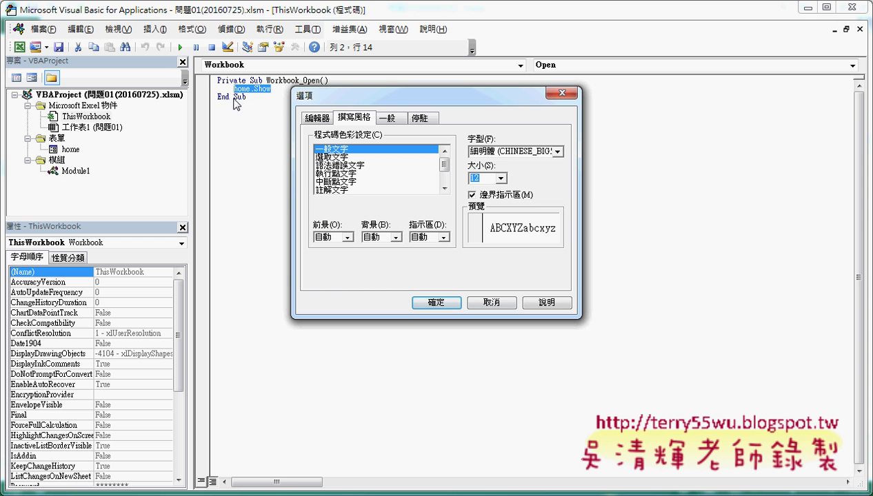
pyautogui.click(448, 307)
pyautogui.click(391, 268)
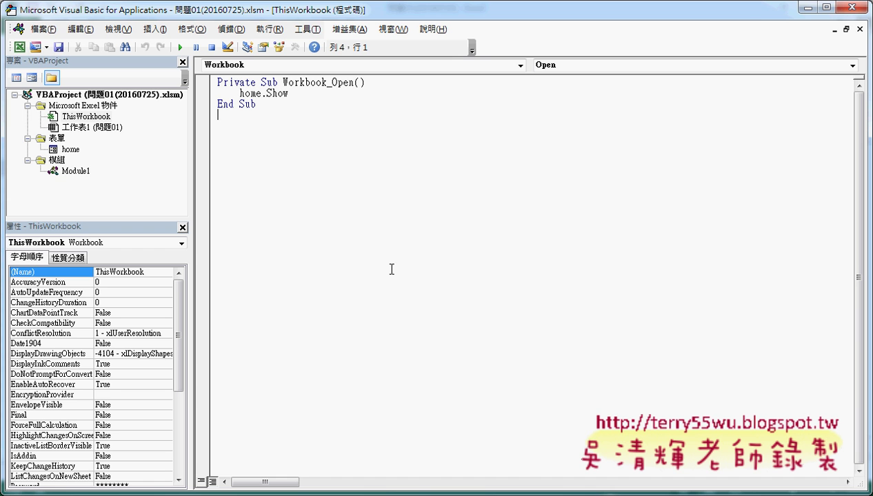
# Select ThisWorkbook, then close the VBA editor to return to the worksheet
pyautogui.click(95, 116)
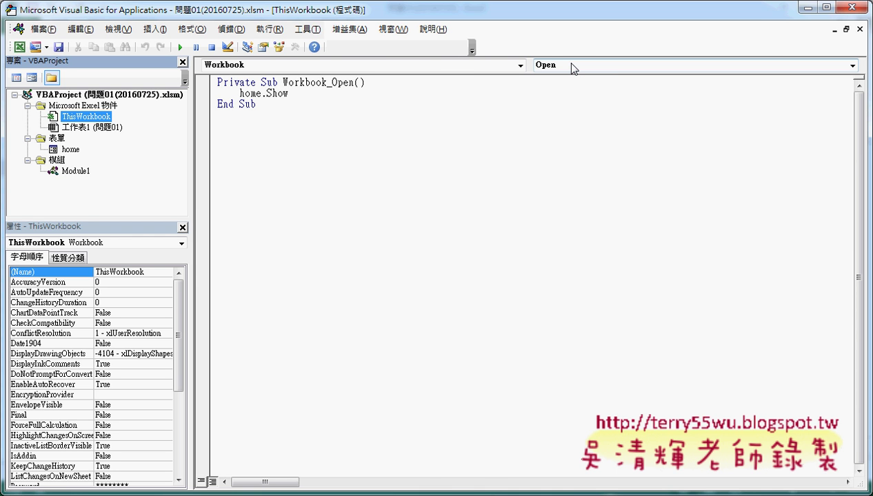
pyautogui.click(858, 7)
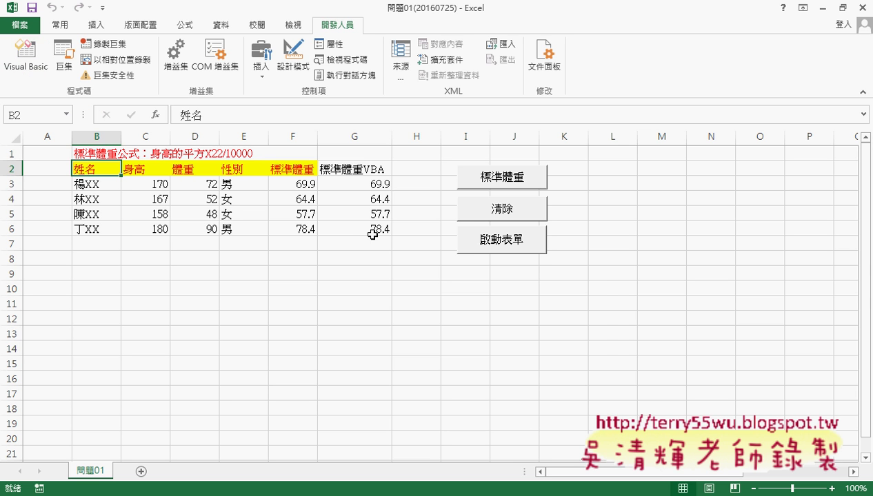
# Launch the form, type XXX into the 姓名 box, close it, and reopen the VBA editor
pyautogui.click(478, 249)
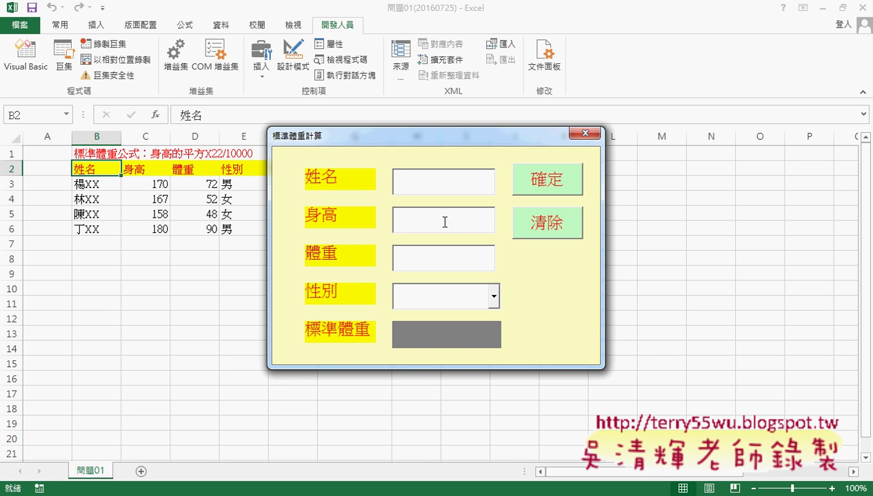
pyautogui.click(406, 185)
pyautogui.write('XXX')
pyautogui.moveTo(460, 126); pyautogui.dragTo(462, 131)
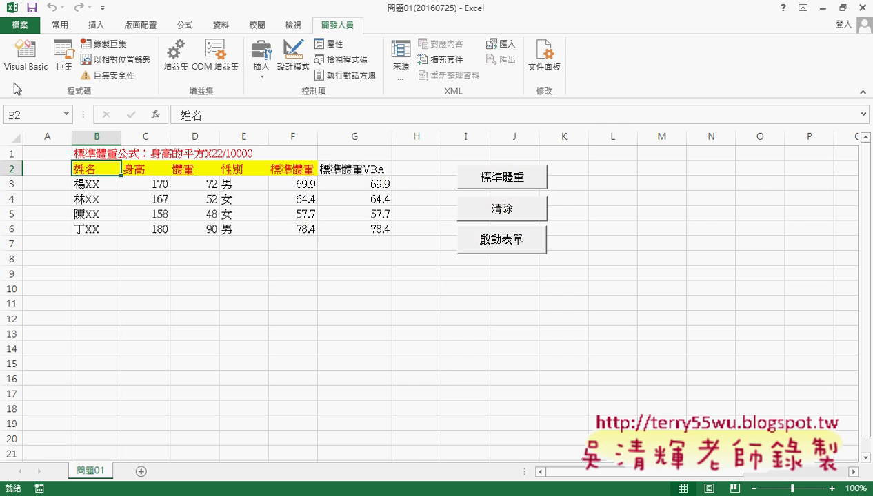
pyautogui.click(25, 55)
pyautogui.click(70, 149)
# Select the 姓名, 身高, 體重, 性別 and 標準體重 controls on the home form
pyautogui.doubleClick(68, 151)
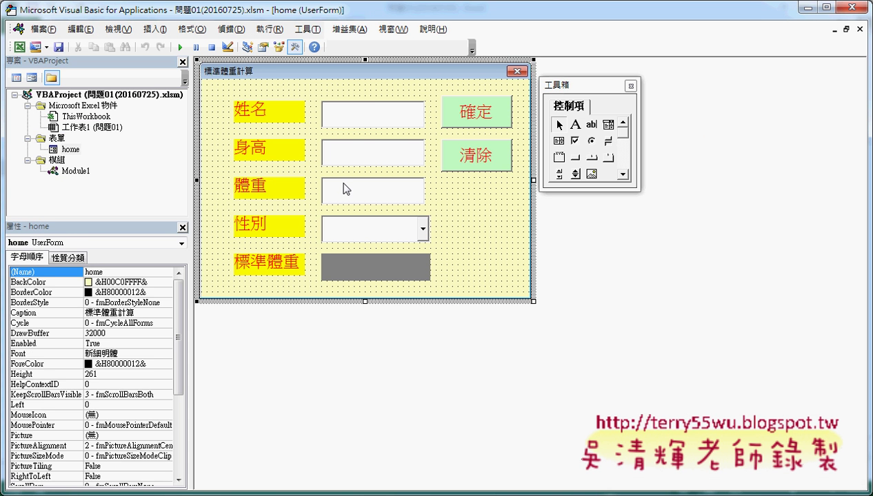
pyautogui.click(376, 124)
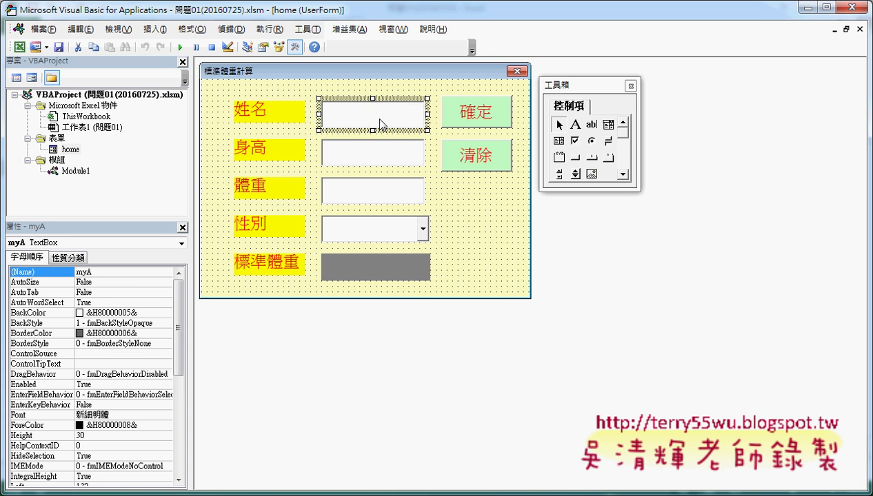
pyautogui.keyDown('ctrl'); pyautogui.click(376, 162); pyautogui.keyUp('ctrl')
pyautogui.keyDown('ctrl'); pyautogui.click(370, 196); pyautogui.keyUp('ctrl')
pyautogui.keyDown('ctrl'); pyautogui.click(367, 227); pyautogui.keyUp('ctrl')
pyautogui.keyDown('ctrl'); pyautogui.click(366, 261); pyautogui.keyUp('ctrl')
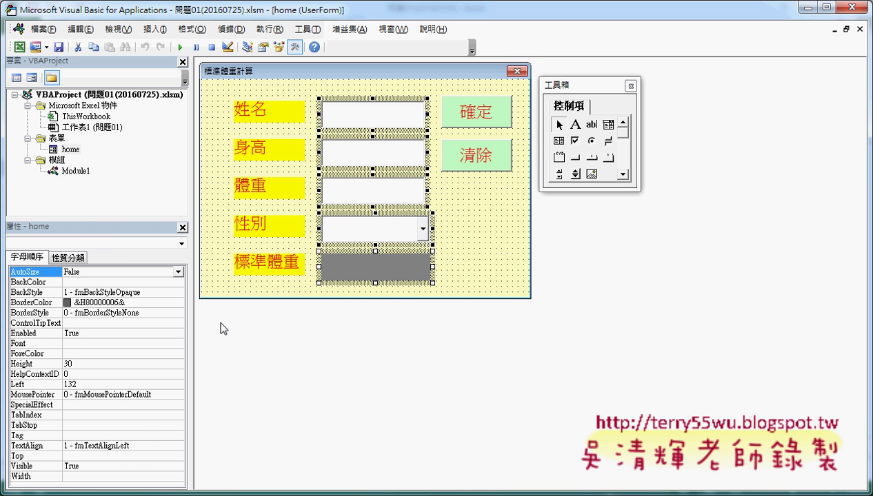
# Give the selected controls font size 18, then close the VBA editor
pyautogui.click(40, 344)
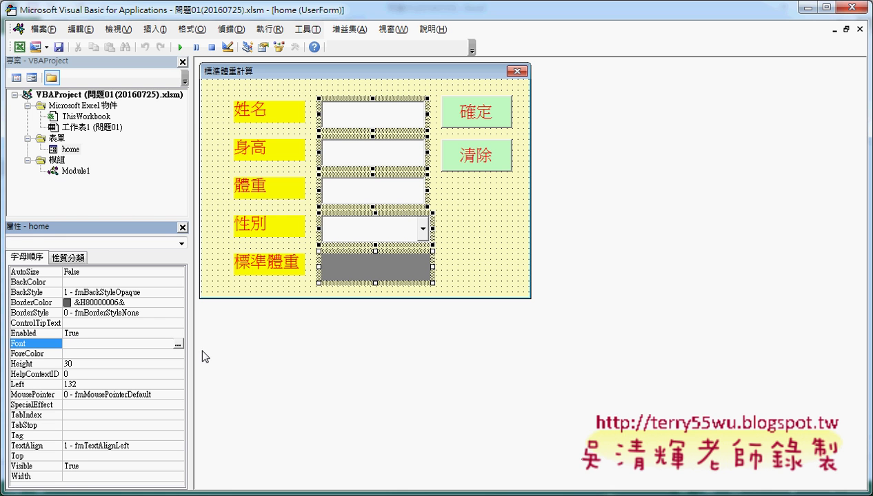
pyautogui.click(178, 344)
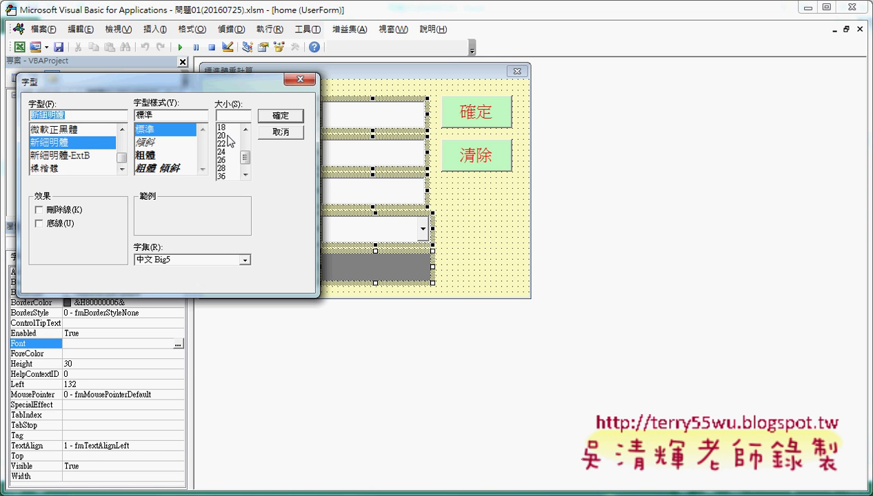
pyautogui.click(245, 129)
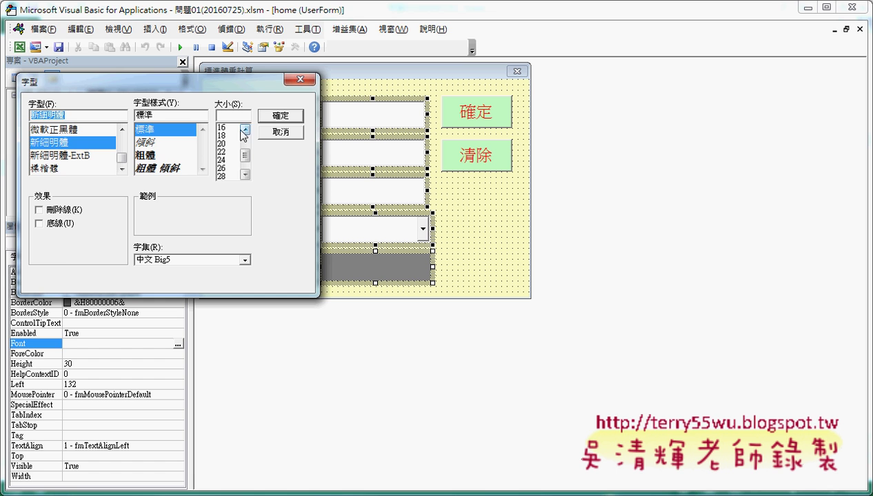
pyautogui.click(227, 136)
pyautogui.click(280, 116)
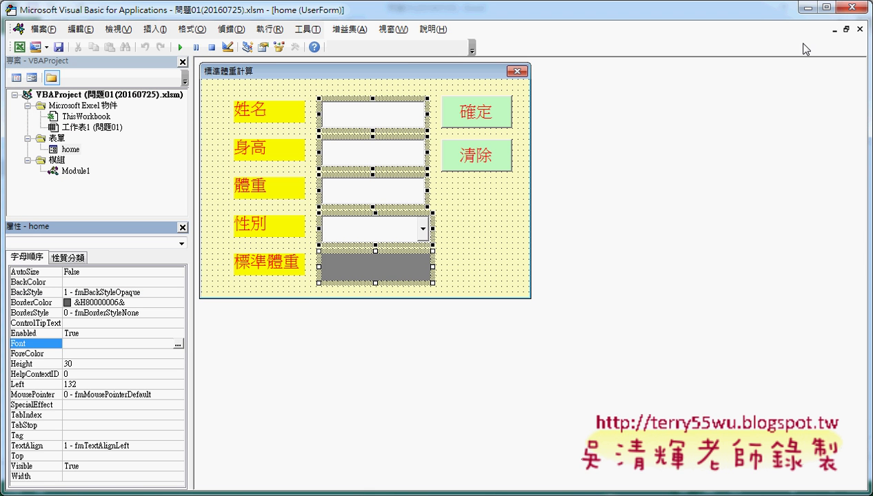
pyautogui.click(59, 47)
pyautogui.click(858, 8)
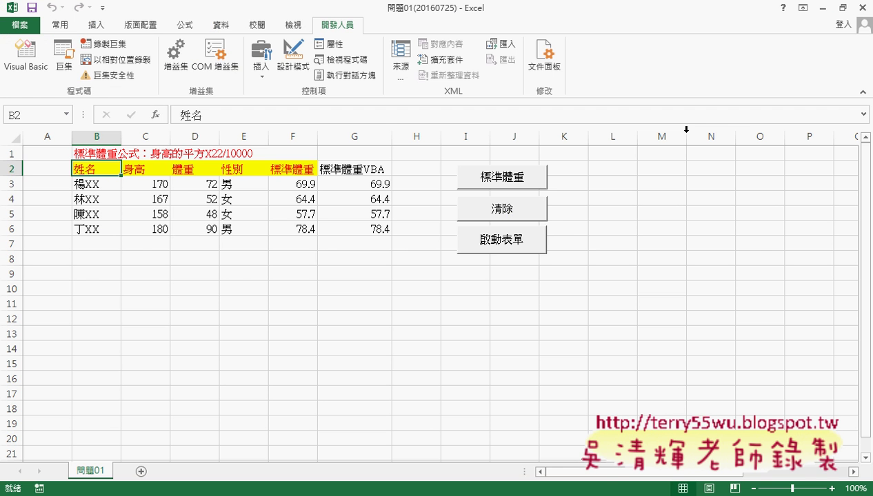
# Launch the form and enter XXX, height 180, weight 65, gender 男, then move it aside
pyautogui.click(494, 245)
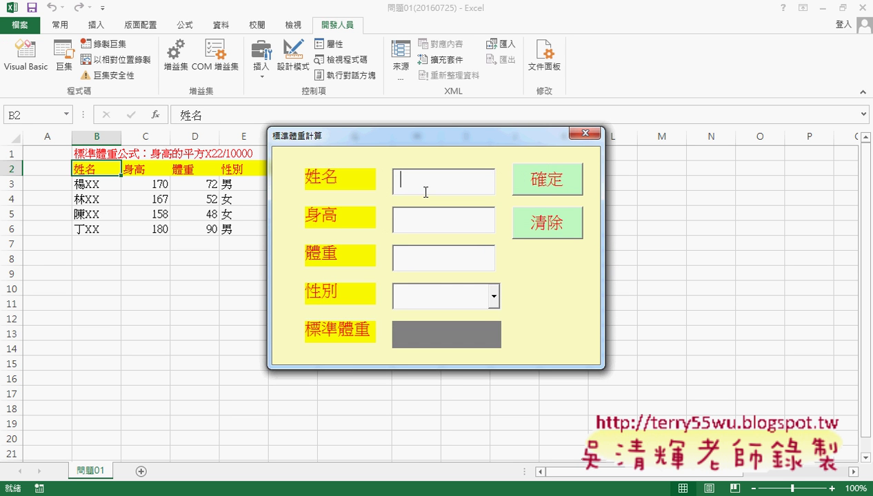
pyautogui.write('XXX')
pyautogui.click(418, 217)
pyautogui.write('1')
pyautogui.write('80')
pyautogui.press('Tab')
pyautogui.write('65')
pyautogui.press('Tab')
pyautogui.click(494, 298)
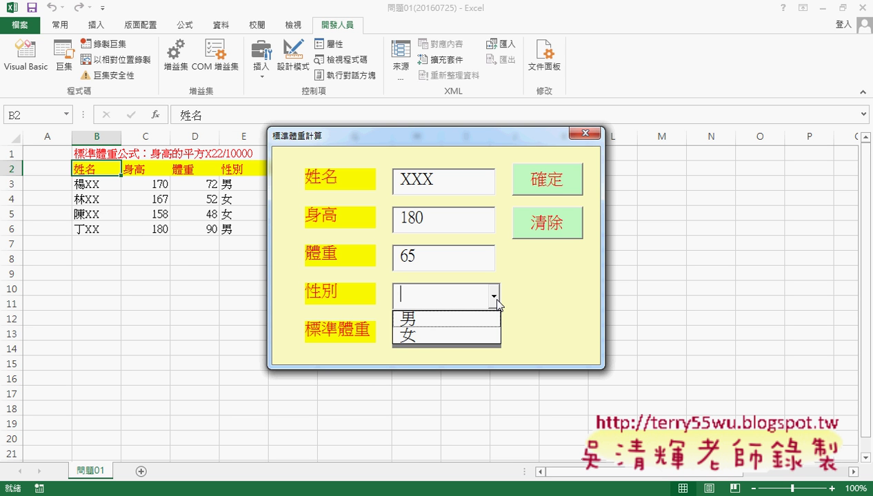
pyautogui.click(455, 320)
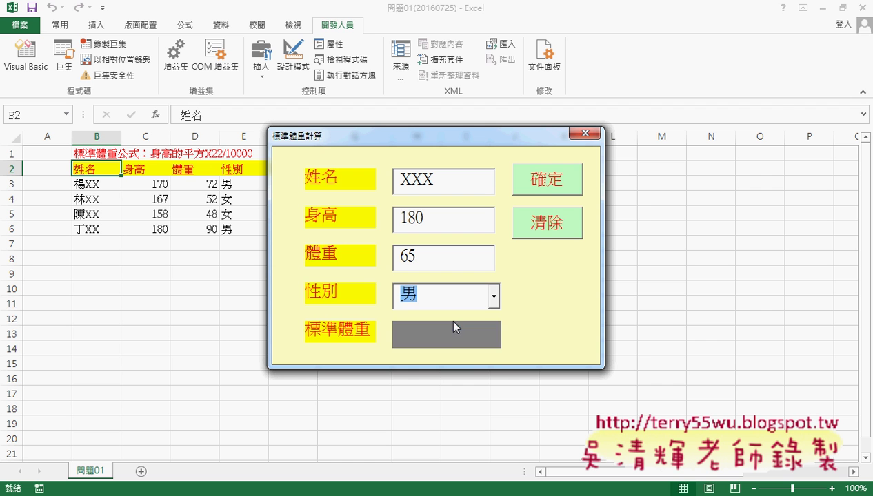
pyautogui.moveTo(476, 138); pyautogui.dragTo(646, 109)
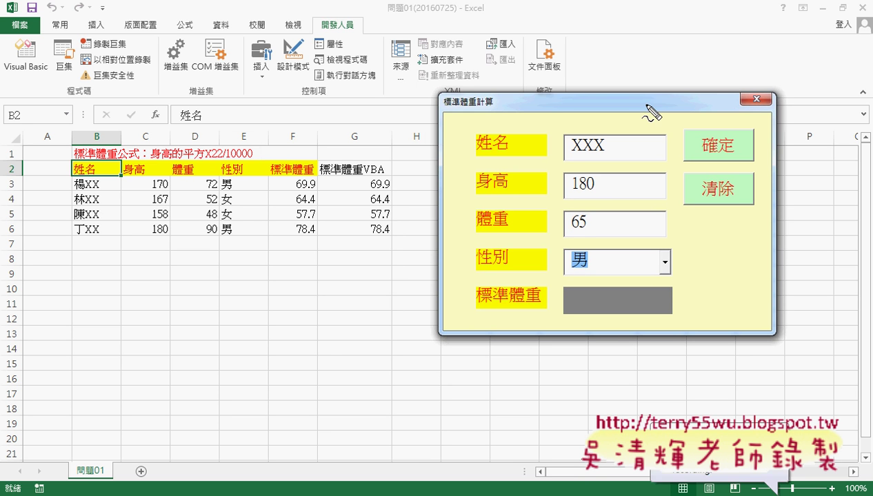
pyautogui.moveTo(734, 130); pyautogui.dragTo(748, 160)
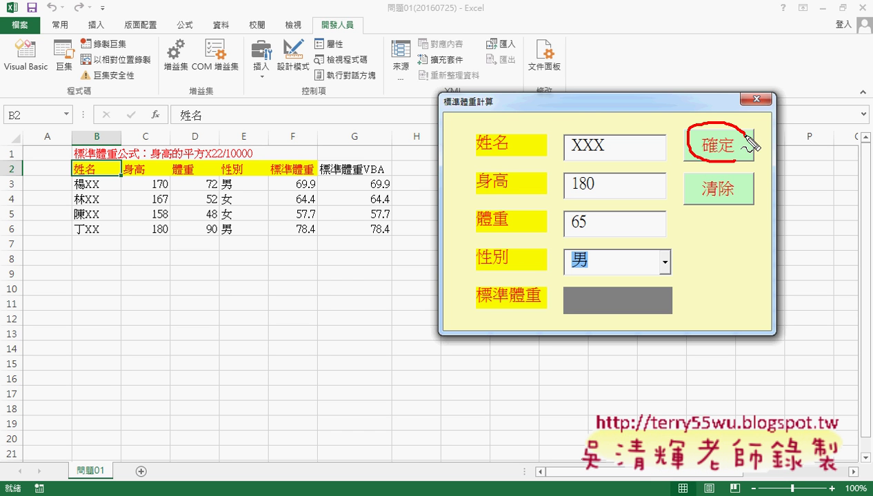
pyautogui.moveTo(812, 98)
pyautogui.mouseDown()
pyautogui.moveTo(746, 145)
pyautogui.moveTo(772, 142)
pyautogui.mouseUp()
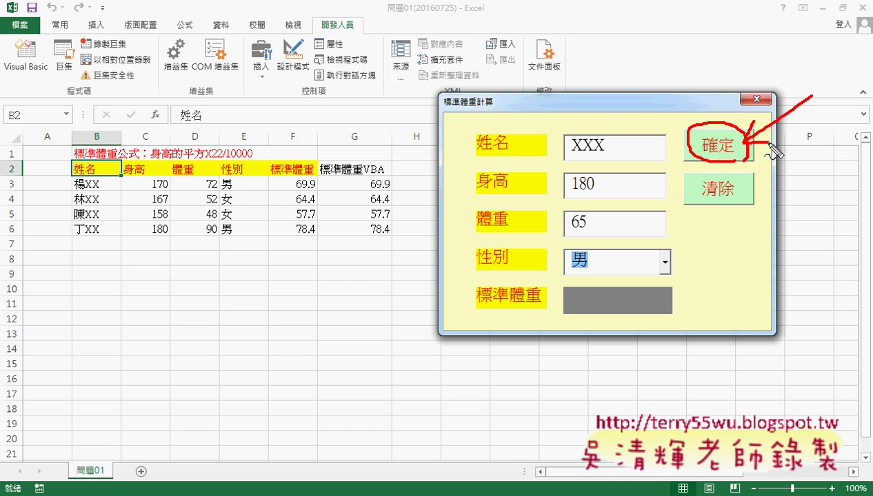
pyautogui.moveTo(700, 71); pyautogui.dragTo(695, 96)
pyautogui.moveTo(728, 66); pyautogui.dragTo(731, 98)
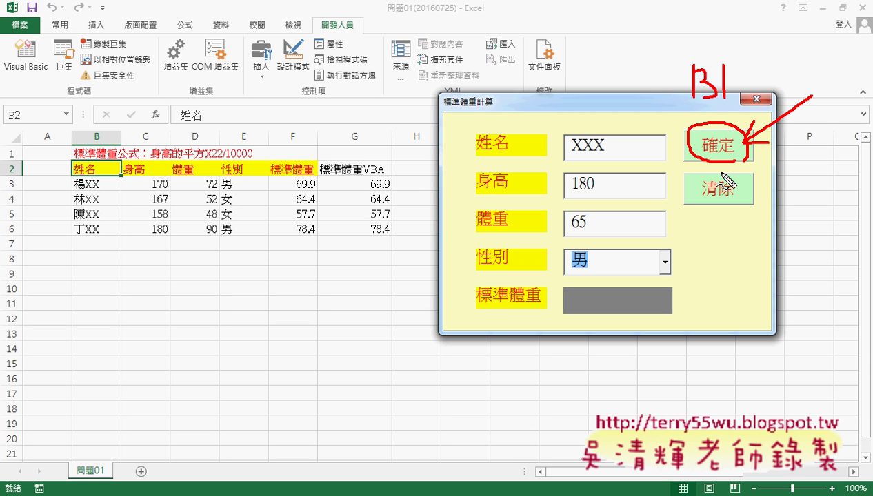
pyautogui.moveTo(569, 291)
pyautogui.mouseDown()
pyautogui.moveTo(563, 315)
pyautogui.moveTo(651, 303)
pyautogui.moveTo(590, 296)
pyautogui.moveTo(605, 315)
pyautogui.mouseUp()
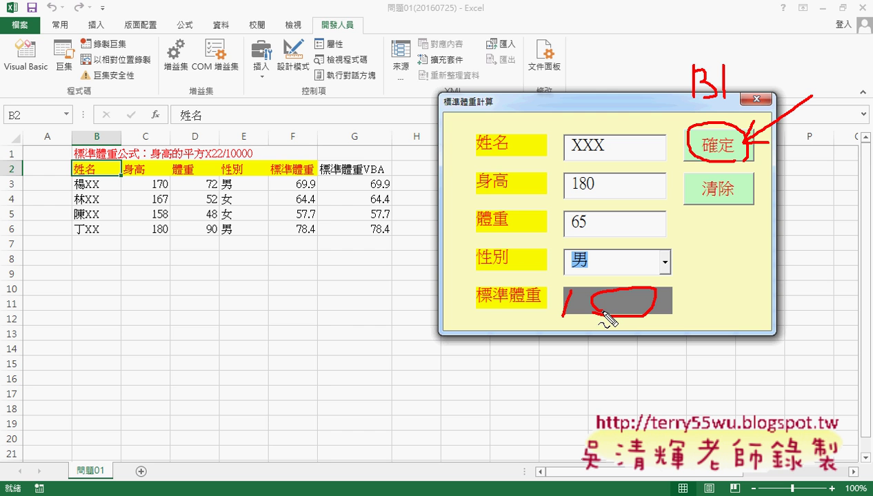
pyautogui.moveTo(158, 102); pyautogui.dragTo(165, 122)
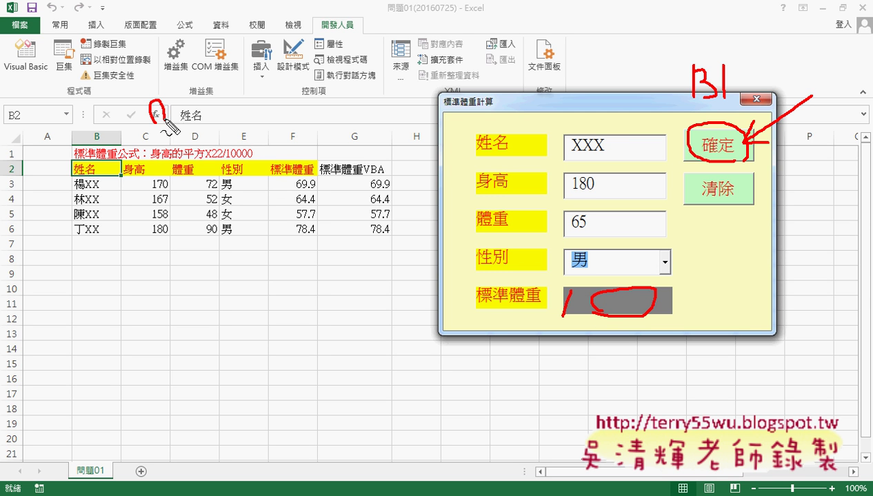
pyautogui.moveTo(205, 80)
pyautogui.mouseDown()
pyautogui.moveTo(160, 115)
pyautogui.moveTo(176, 116)
pyautogui.mouseUp()
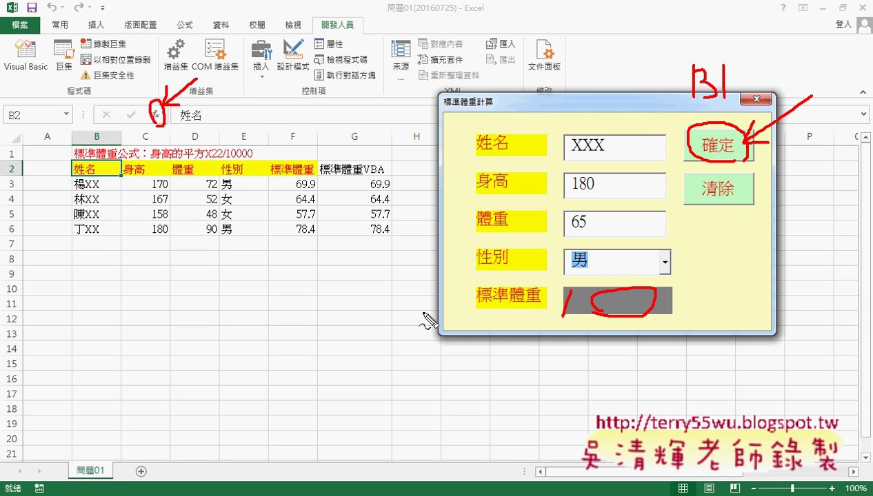
pyautogui.moveTo(548, 123); pyautogui.dragTo(549, 333)
pyautogui.moveTo(548, 124)
pyautogui.mouseDown()
pyautogui.moveTo(606, 112)
pyautogui.moveTo(662, 331)
pyautogui.moveTo(555, 335)
pyautogui.mouseUp()
pyautogui.moveTo(62, 231)
pyautogui.mouseDown()
pyautogui.moveTo(64, 253)
pyautogui.moveTo(221, 228)
pyautogui.moveTo(311, 233)
pyautogui.moveTo(320, 258)
pyautogui.mouseUp()
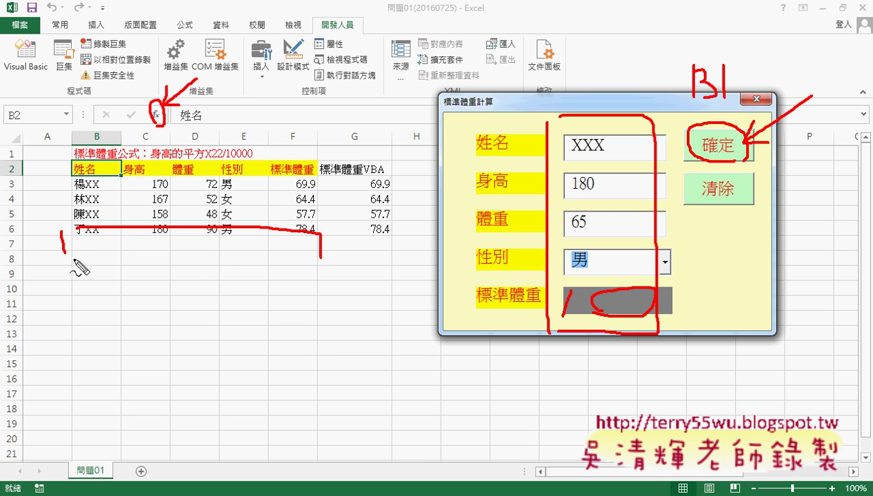
pyautogui.moveTo(74, 259); pyautogui.dragTo(314, 258)
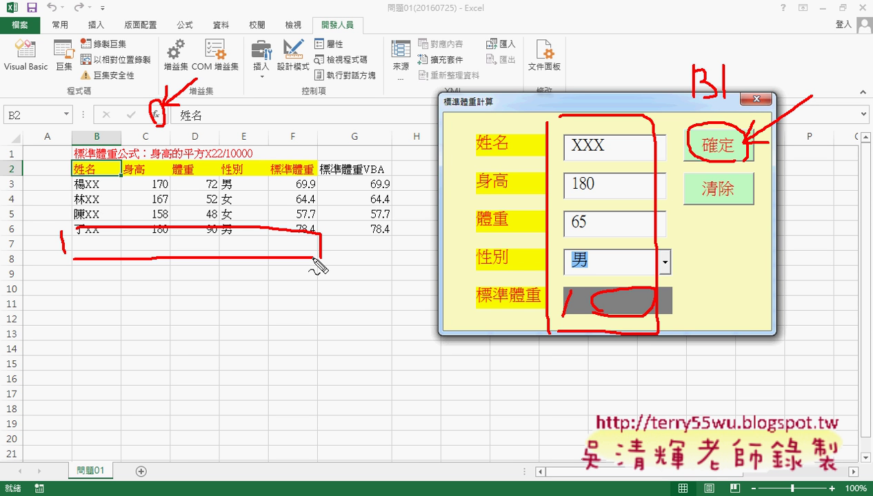
pyautogui.press('Escape')
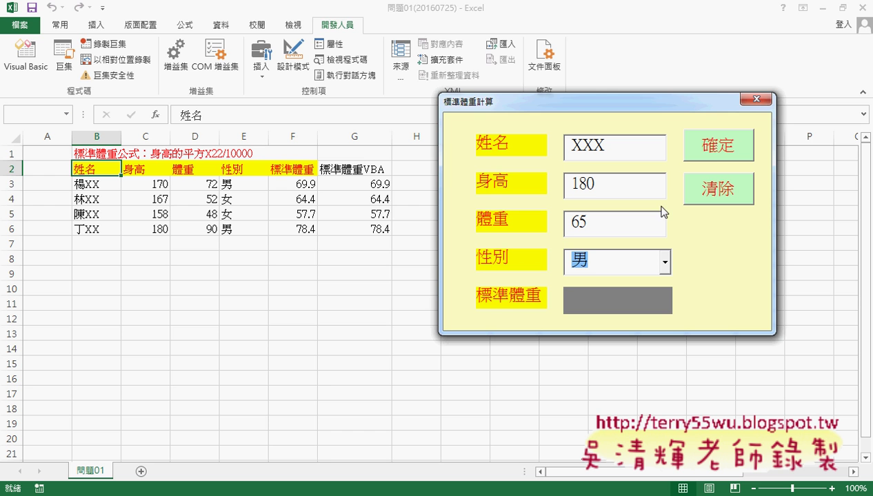
# Submit the entry so row 7 is added with standard weight 78.4
pyautogui.click(712, 149)
pyautogui.click(712, 149)
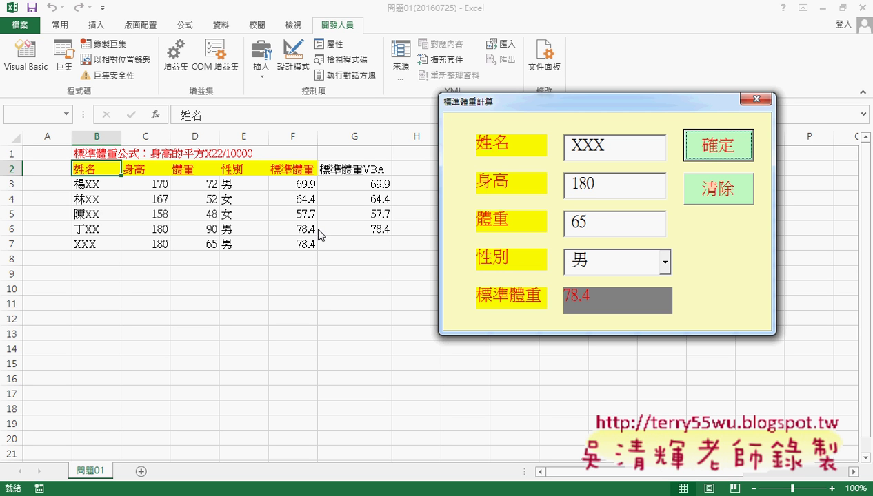
pyautogui.moveTo(331, 239)
pyautogui.mouseDown()
pyautogui.moveTo(62, 255)
pyautogui.moveTo(254, 261)
pyautogui.moveTo(330, 239)
pyautogui.mouseUp()
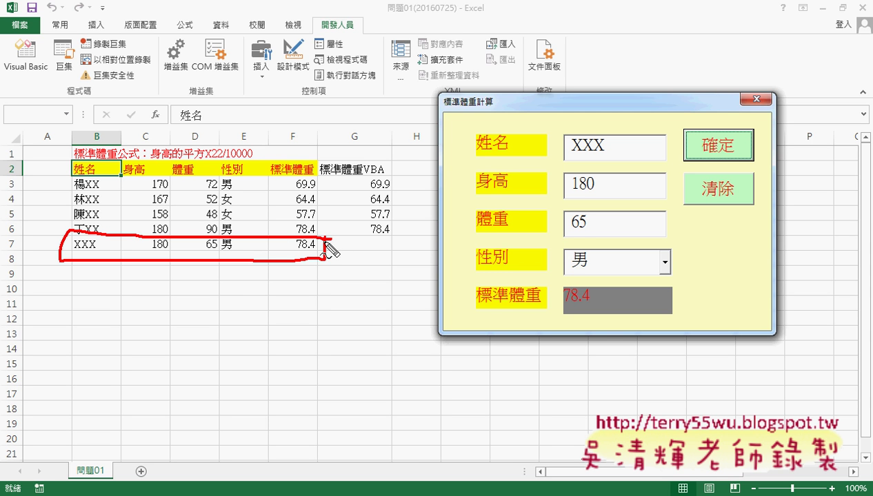
pyautogui.moveTo(686, 182)
pyautogui.mouseDown()
pyautogui.moveTo(686, 173)
pyautogui.moveTo(748, 189)
pyautogui.moveTo(690, 201)
pyautogui.moveTo(677, 220)
pyautogui.mouseUp()
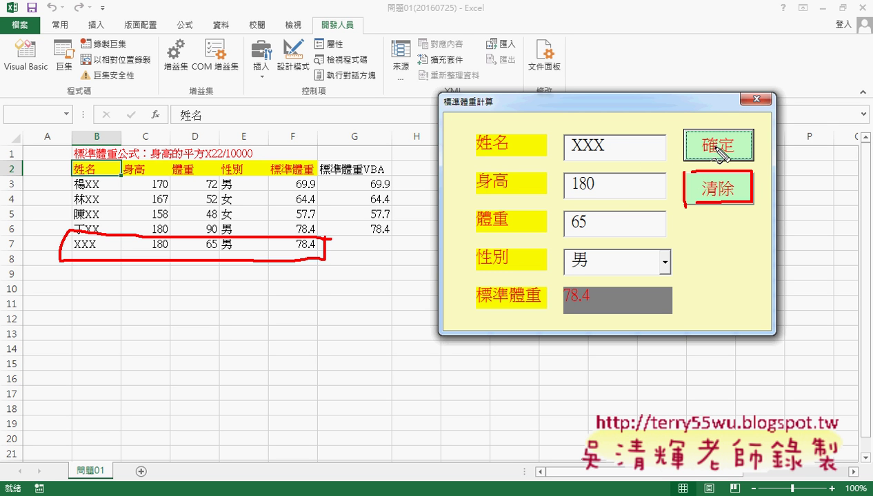
pyautogui.press('Escape')
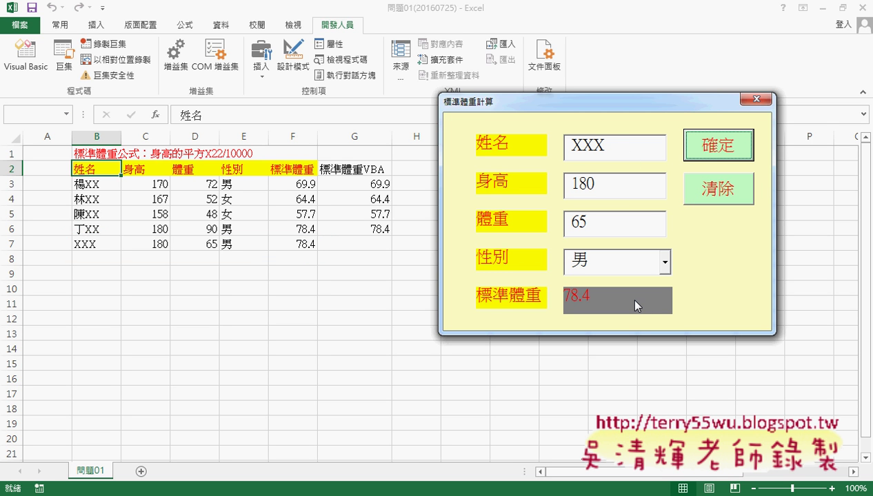
# Try the 清除 button, which does nothing yet, then close the form and open the VBA editor
pyautogui.click(712, 193)
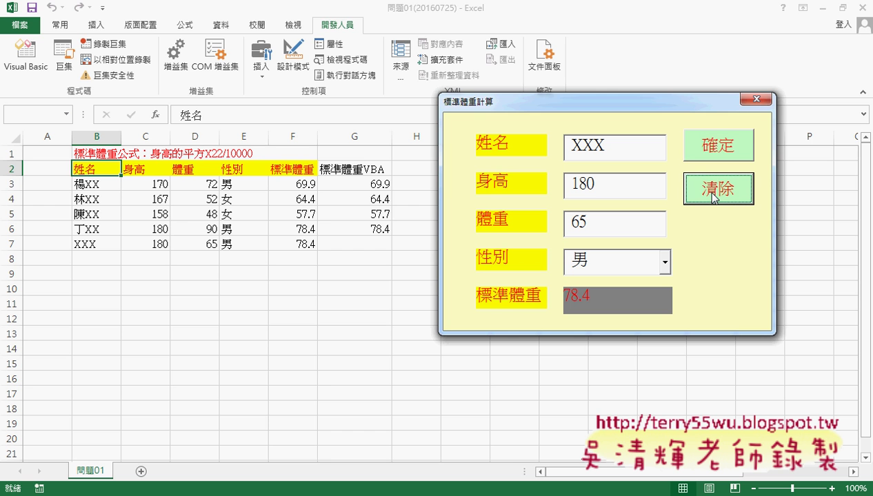
pyautogui.click(712, 196)
pyautogui.click(714, 198)
pyautogui.click(761, 100)
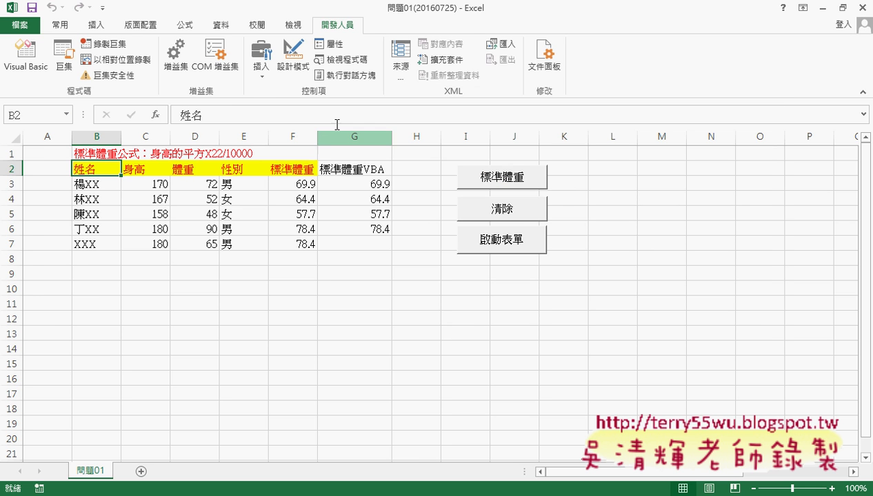
pyautogui.click(25, 57)
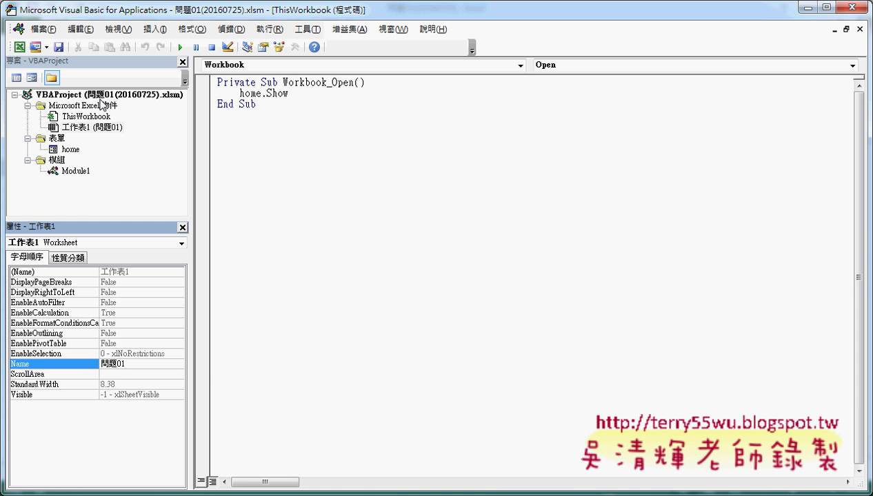
# Generate the empty B2_Click procedure for the 清除 button and indent its body line
pyautogui.doubleClick(69, 149)
pyautogui.doubleClick(469, 156)
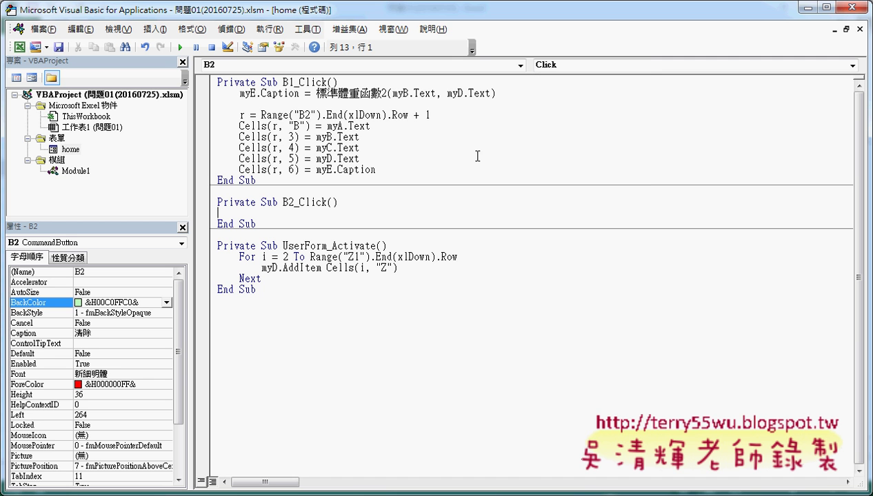
pyautogui.moveTo(283, 202); pyautogui.dragTo(294, 202)
pyautogui.moveTo(298, 202); pyautogui.dragTo(328, 202)
pyautogui.click(251, 213)
pyautogui.press('Tab')
# Inspect the myA name box and myE result label on the home form, then switch windows
pyautogui.doubleClick(70, 148)
pyautogui.click(362, 121)
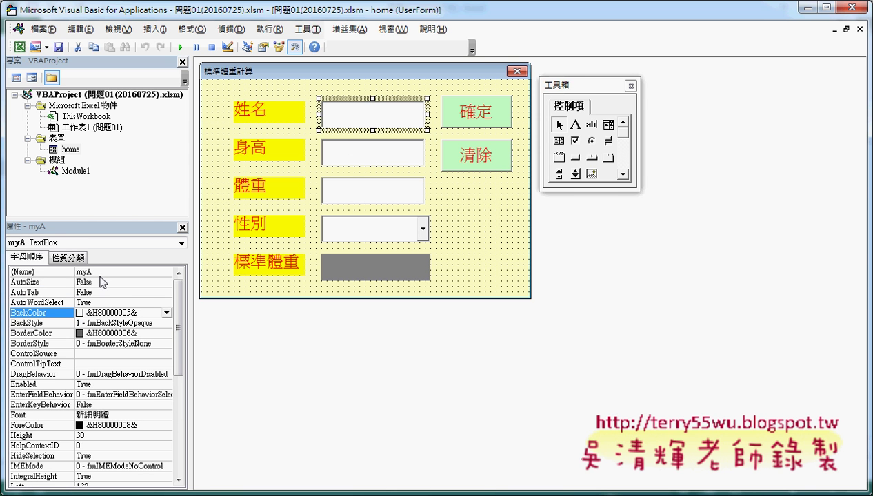
pyautogui.click(360, 279)
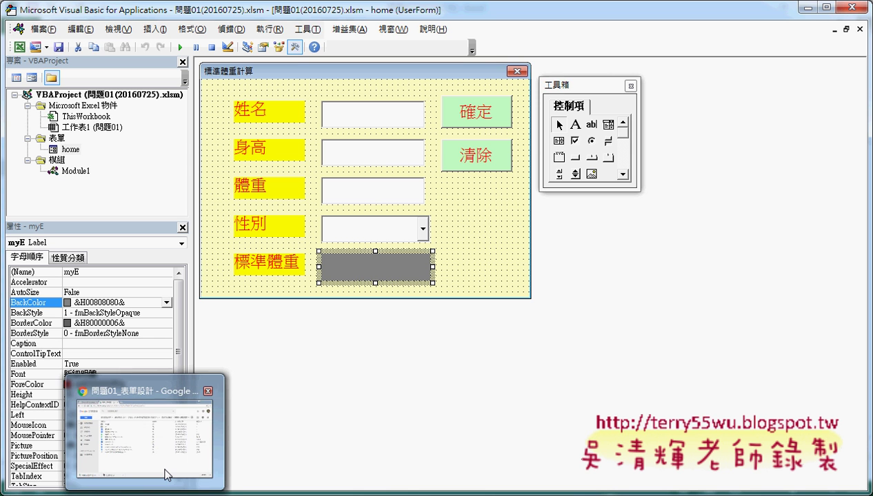
pyautogui.click(148, 424)
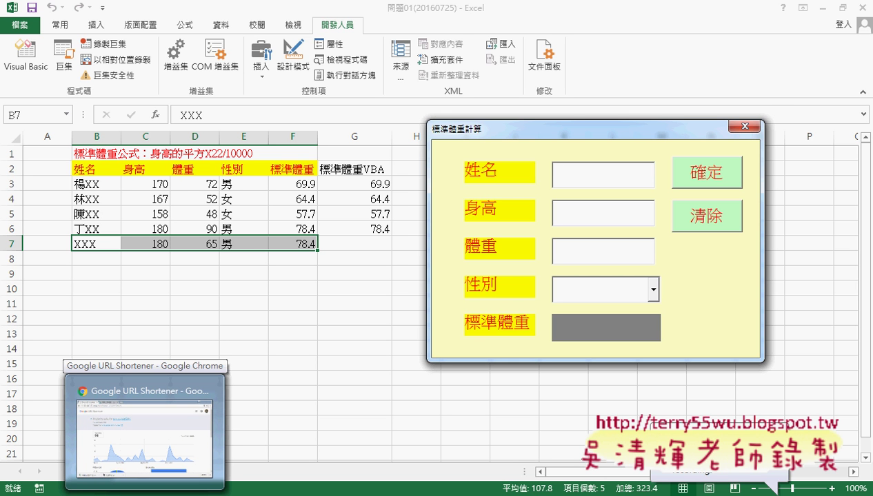
# Go up a folder, into _雲端白板畫面 and 問題01_表單設計, and open the 程式碼 document
pyautogui.click(145, 431)
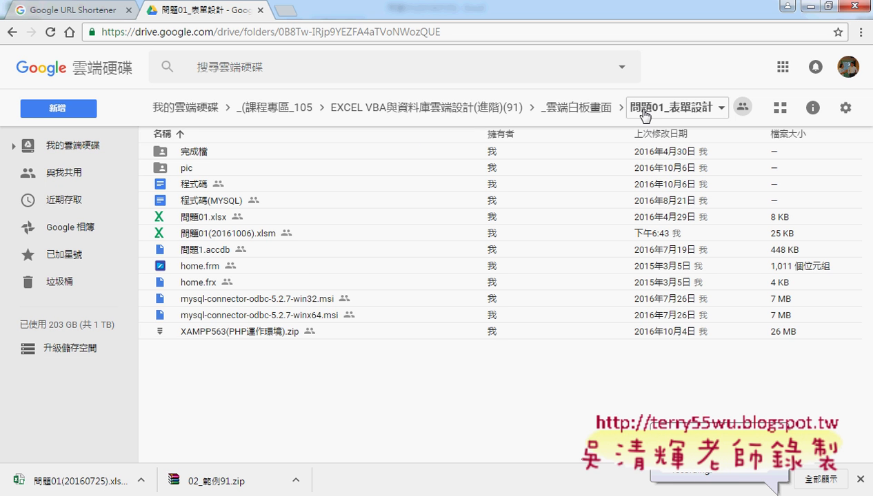
pyautogui.click(473, 110)
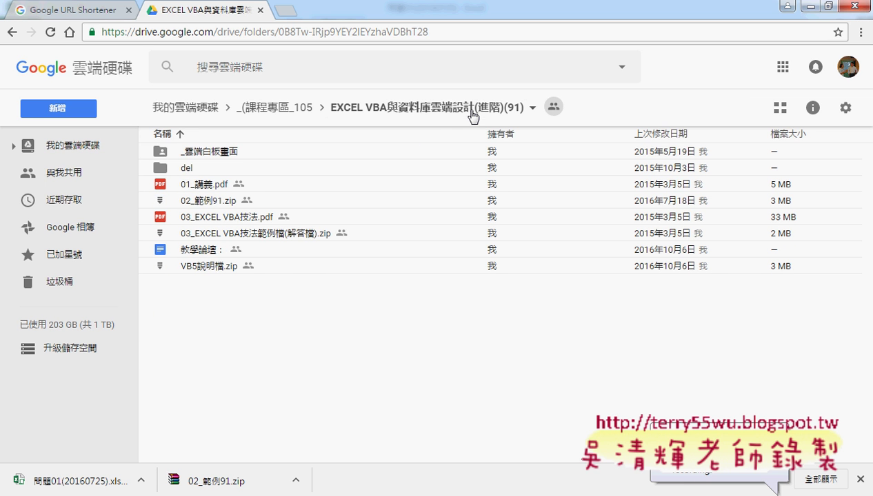
pyautogui.doubleClick(243, 153)
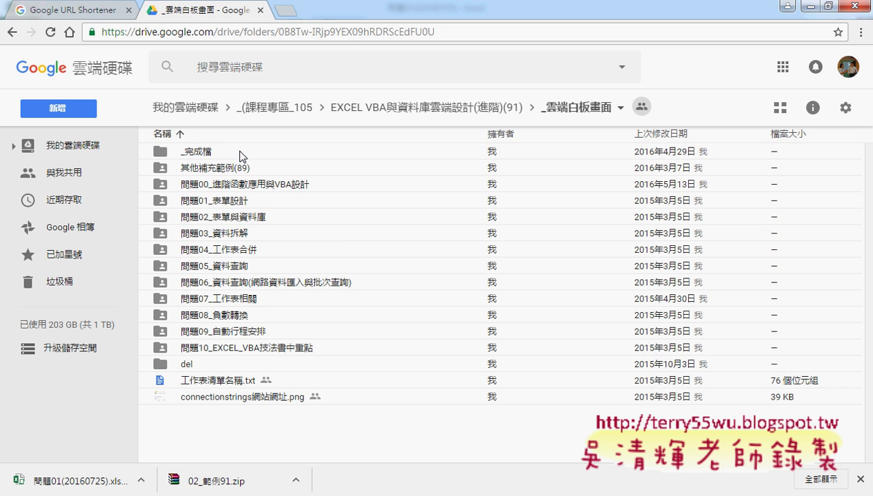
pyautogui.click(218, 201)
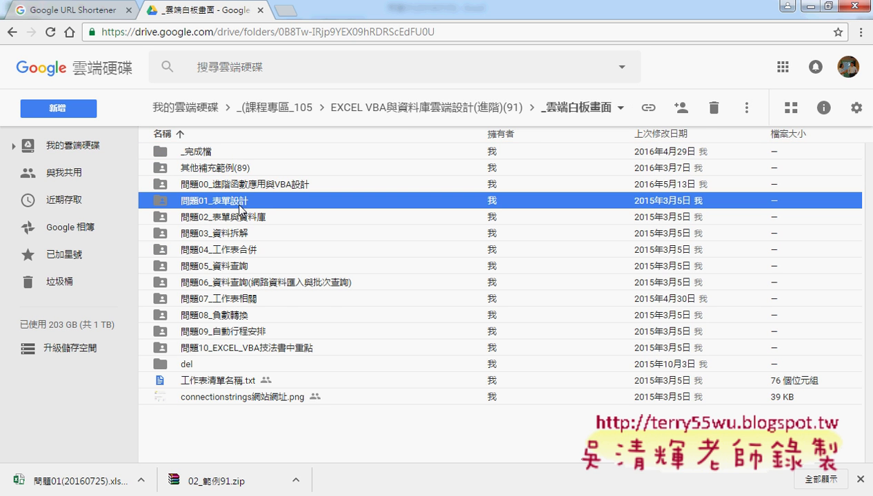
pyautogui.doubleClick(266, 201)
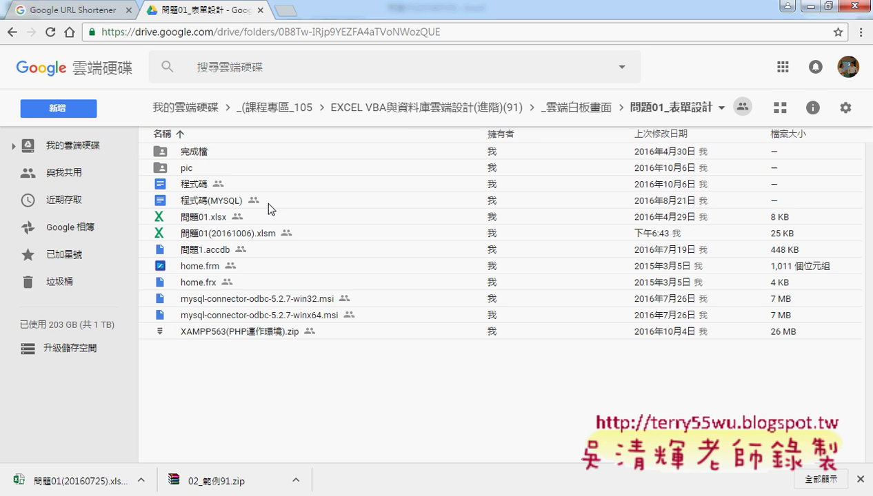
pyautogui.click(196, 185)
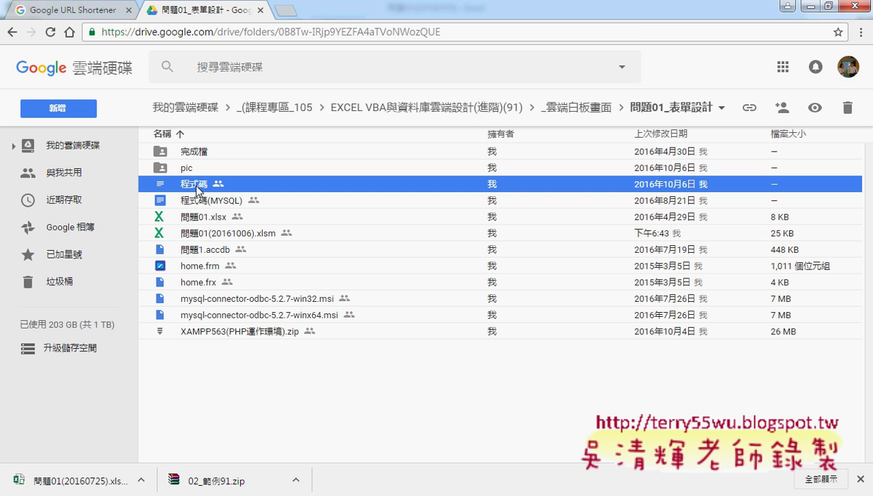
pyautogui.doubleClick(196, 186)
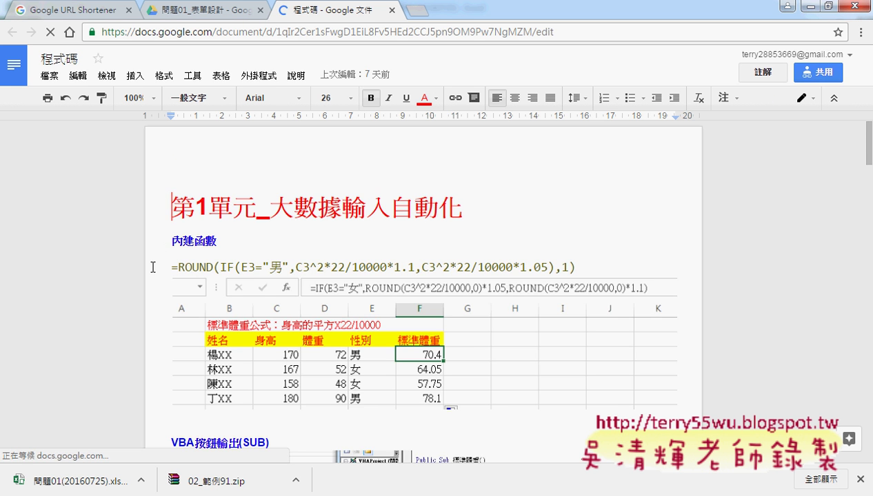
# Scroll the 程式碼 notes down to 2.按鈕事件 and place the cursor in the B1_Click code
pyautogui.scroll(-3, 152, 267)
pyautogui.scroll(-2, 153, 267)
pyautogui.scroll(-2, 153, 268)
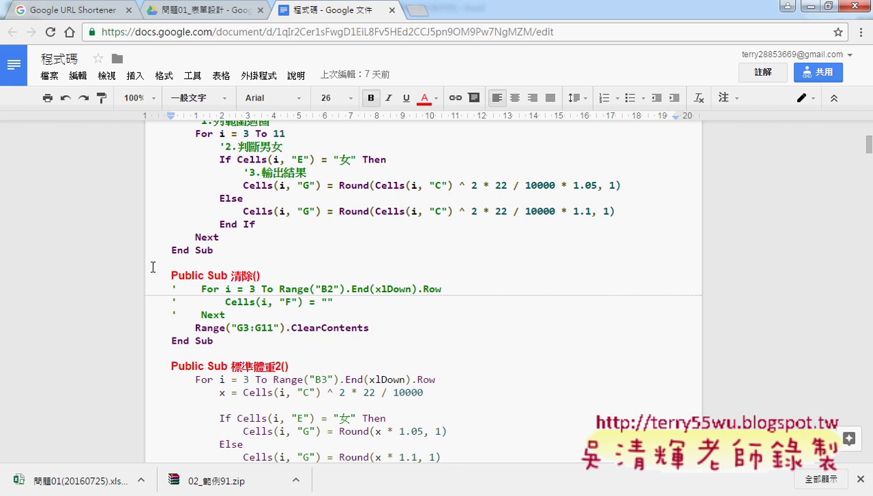
pyautogui.scroll(-2, 152, 267)
pyautogui.scroll(-3, 153, 267)
pyautogui.scroll(-2, 153, 267)
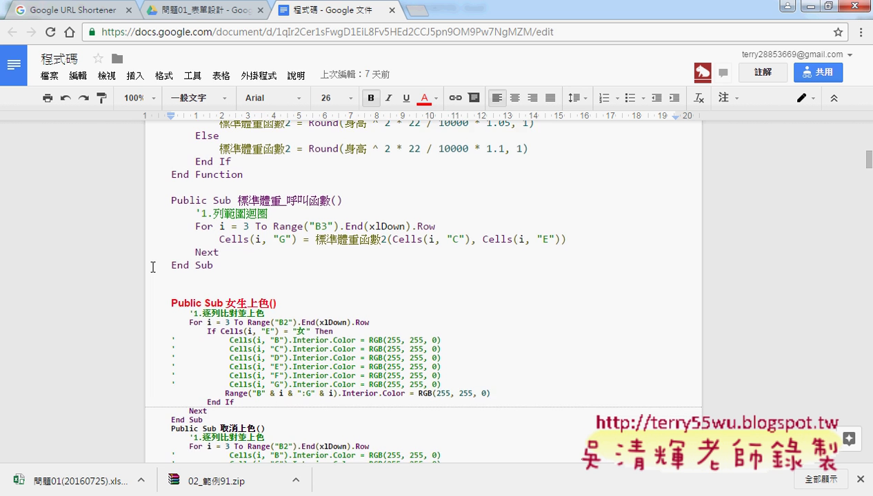
pyautogui.scroll(-3, 152, 267)
pyautogui.scroll(-2, 147, 279)
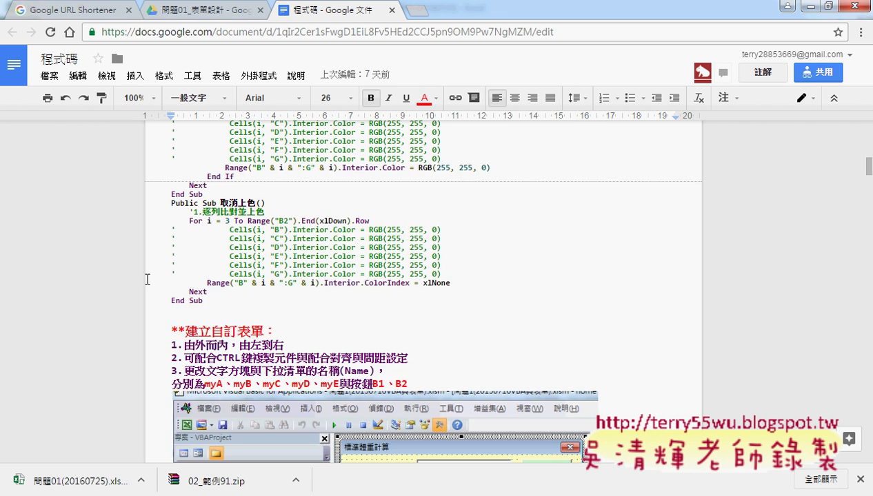
pyautogui.scroll(-1, 150, 239)
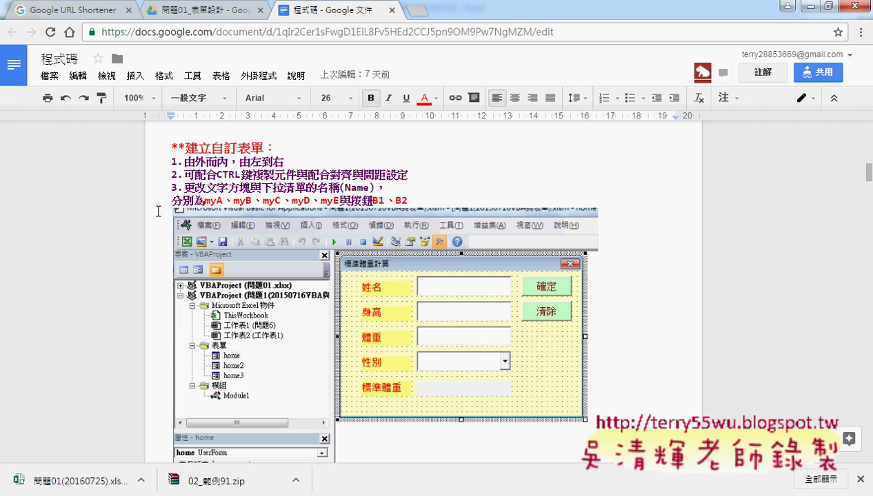
pyautogui.scroll(-1, 337, 344)
pyautogui.scroll(-3, 337, 344)
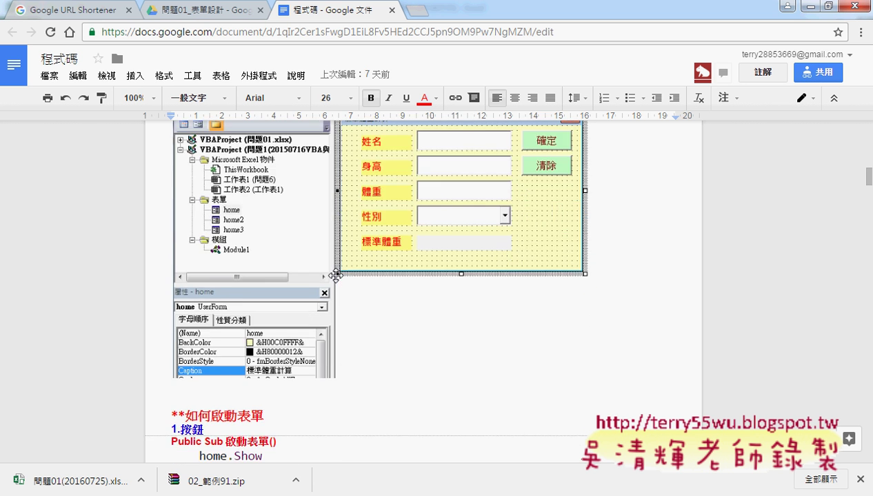
pyautogui.scroll(-1, 336, 276)
pyautogui.scroll(-2, 206, 269)
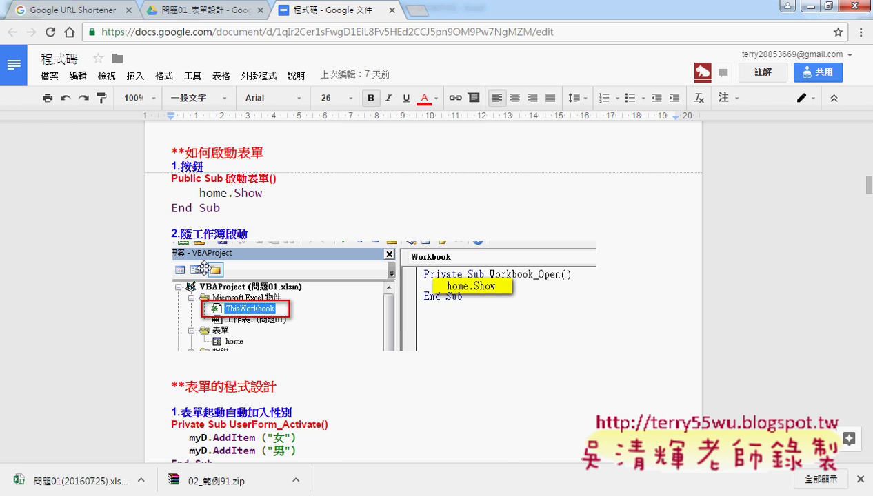
pyautogui.scroll(-3, 321, 296)
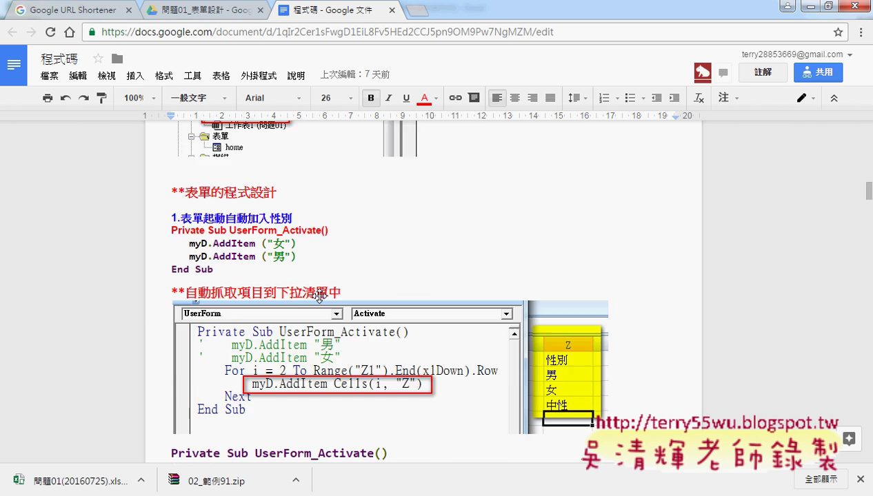
pyautogui.scroll(-1, 246, 258)
pyautogui.scroll(-1, 234, 269)
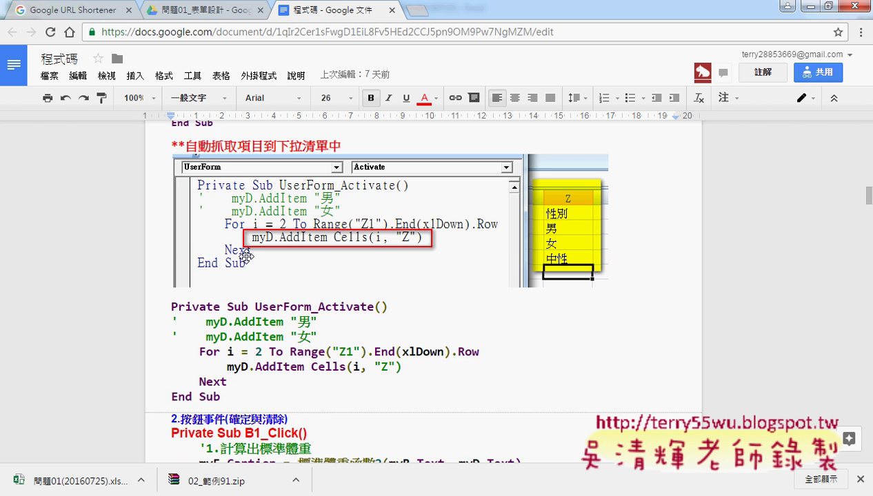
pyautogui.scroll(-1, 219, 280)
pyautogui.scroll(-1, 337, 293)
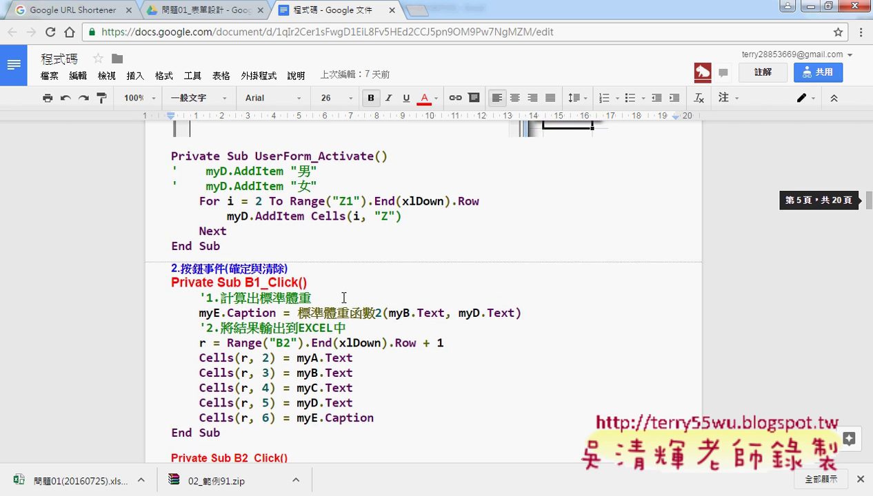
pyautogui.scroll(-1, 343, 296)
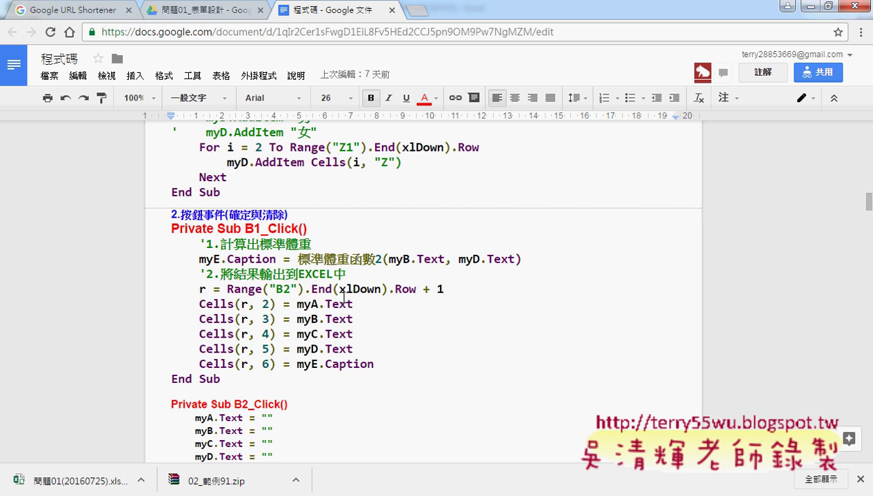
pyautogui.scroll(-2, 343, 296)
pyautogui.click(242, 198)
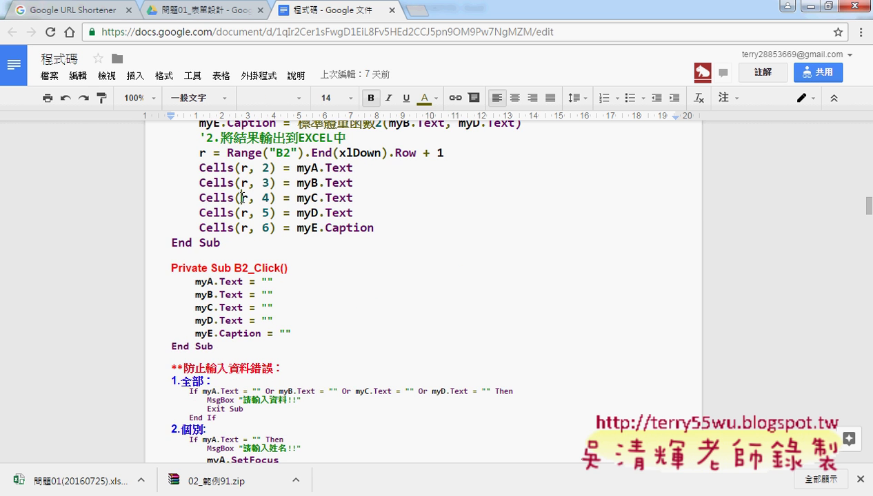
pyautogui.scroll(1, 242, 198)
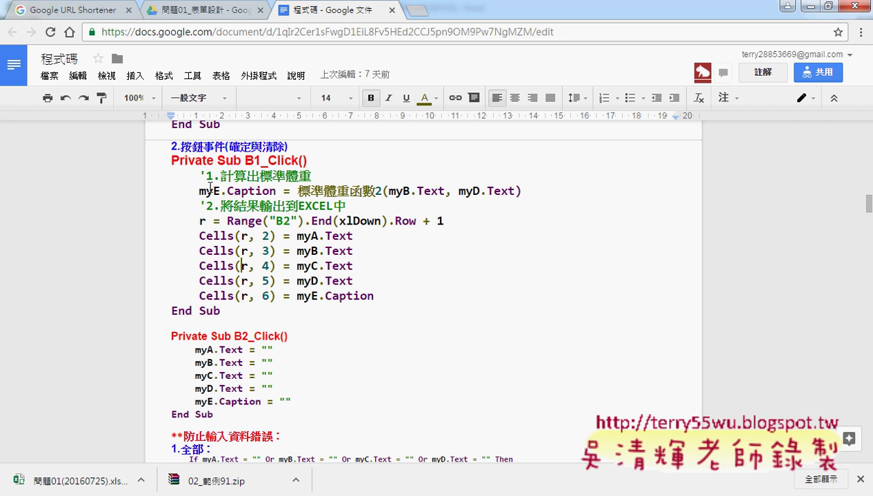
pyautogui.moveTo(298, 190); pyautogui.dragTo(383, 192)
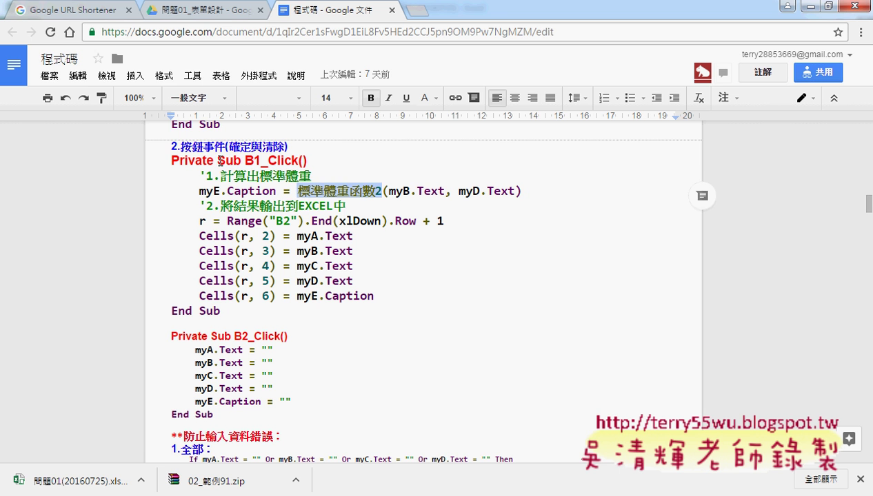
pyautogui.moveTo(218, 160); pyautogui.dragTo(239, 159)
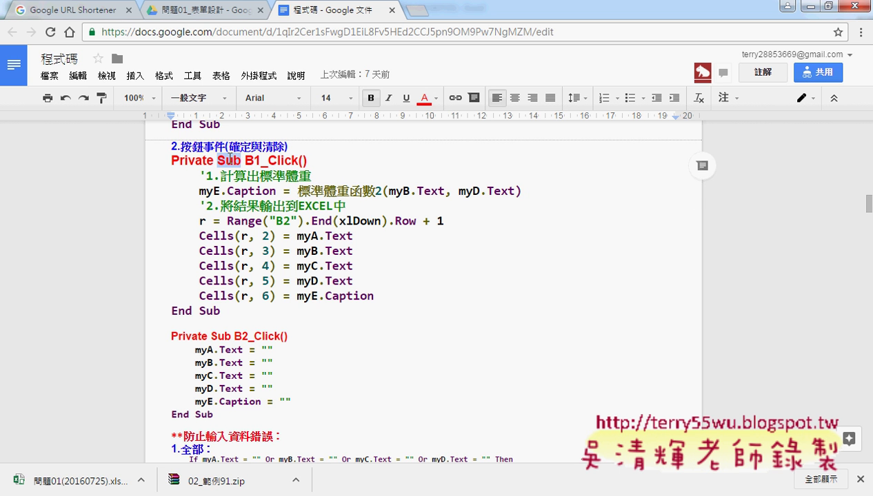
pyautogui.moveTo(297, 192); pyautogui.dragTo(380, 193)
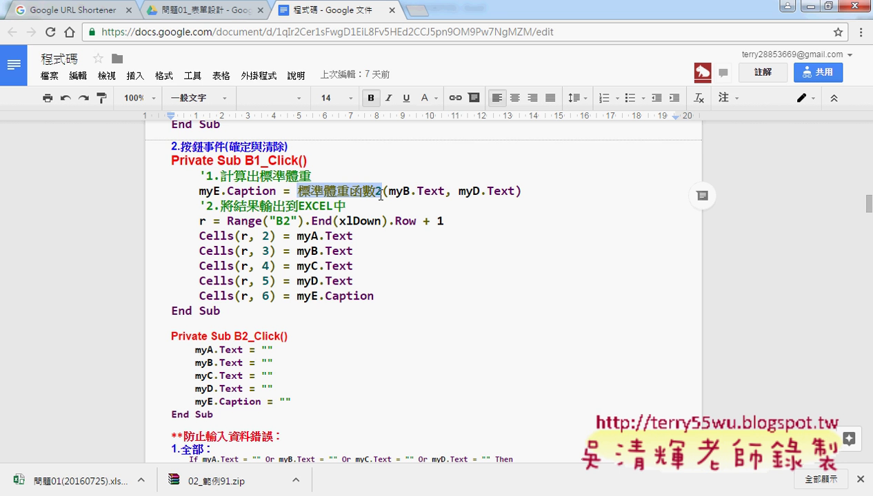
pyautogui.doubleClick(391, 191)
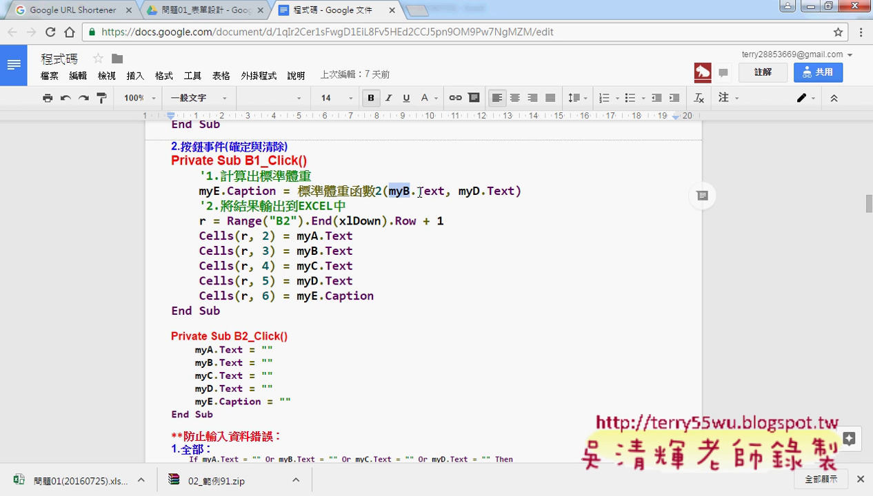
pyautogui.moveTo(420, 193); pyautogui.dragTo(446, 192)
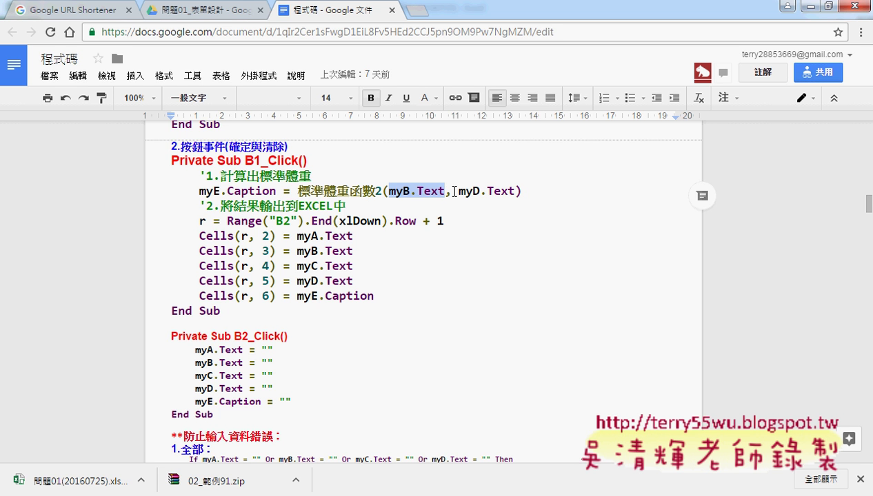
pyautogui.moveTo(458, 191); pyautogui.dragTo(513, 196)
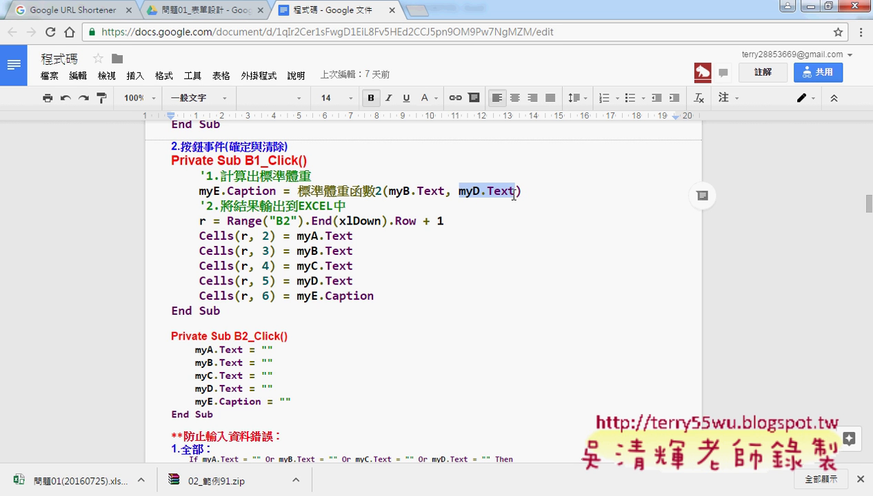
pyautogui.click(278, 191)
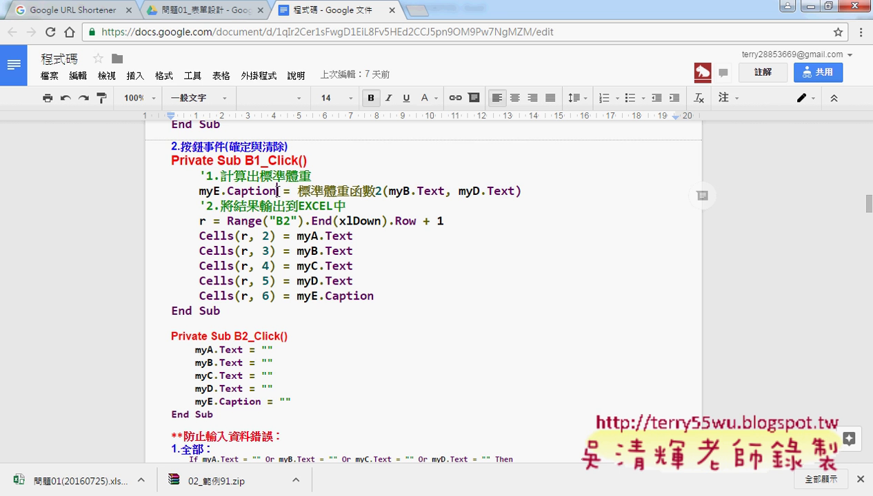
pyautogui.moveTo(278, 191); pyautogui.dragTo(201, 193)
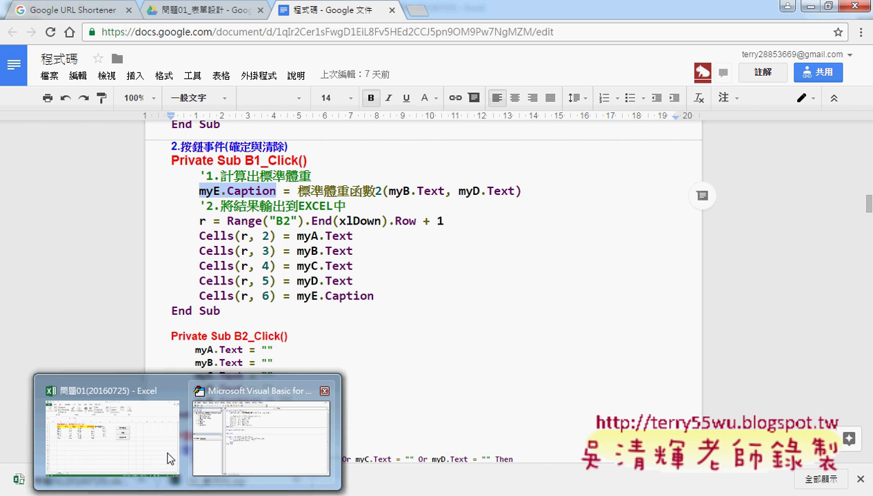
pyautogui.click(166, 451)
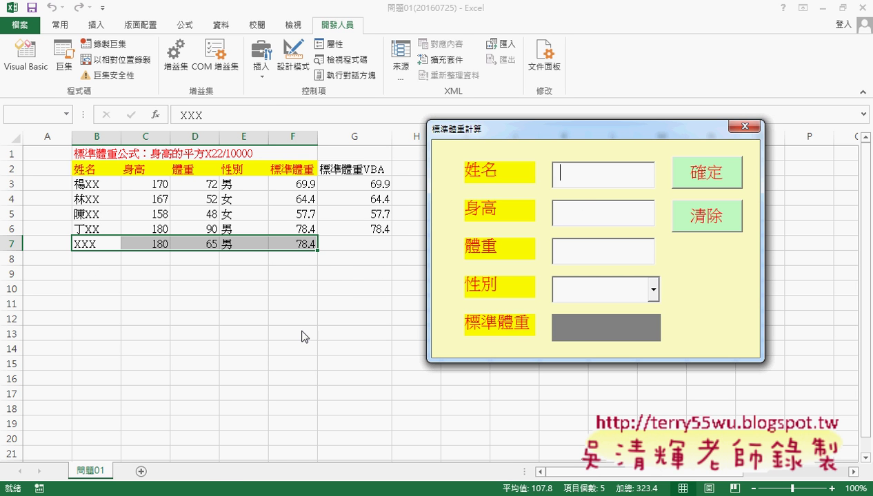
pyautogui.click(231, 490)
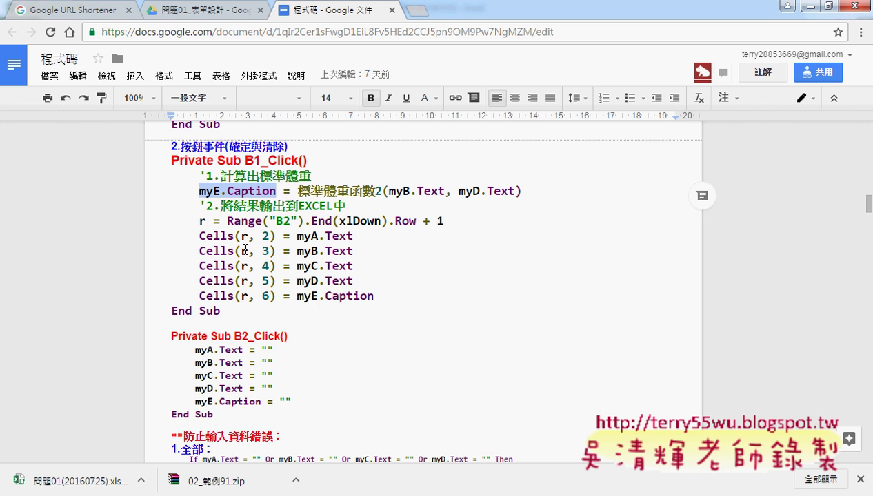
pyautogui.click(229, 220)
pyautogui.moveTo(248, 220); pyautogui.dragTo(425, 221)
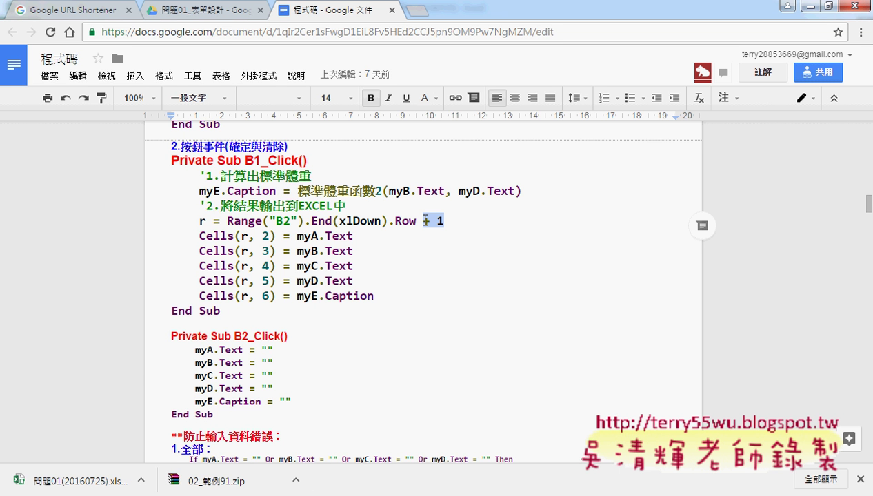
pyautogui.doubleClick(202, 221)
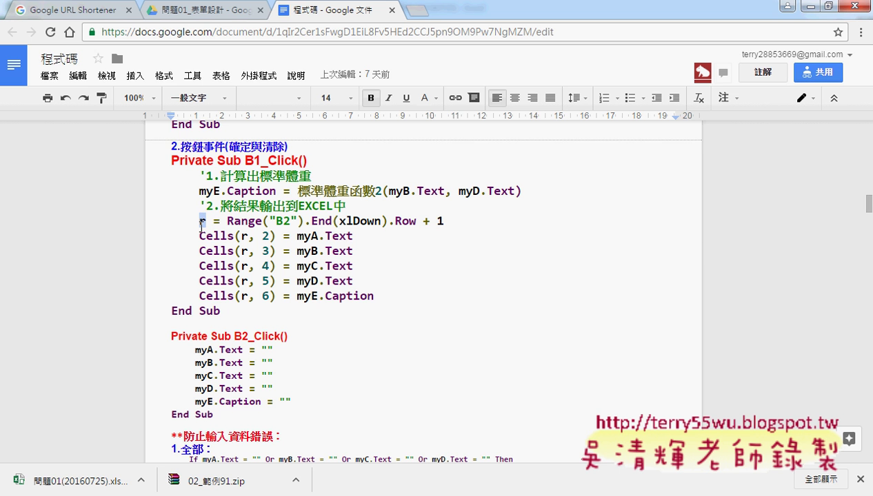
pyautogui.doubleClick(243, 235)
pyautogui.doubleClick(268, 237)
# Highlight myE.Caption, then select the five field-clearing lines inside Private Sub B2_Click()
pyautogui.click(374, 297)
pyautogui.moveTo(374, 297); pyautogui.dragTo(300, 298)
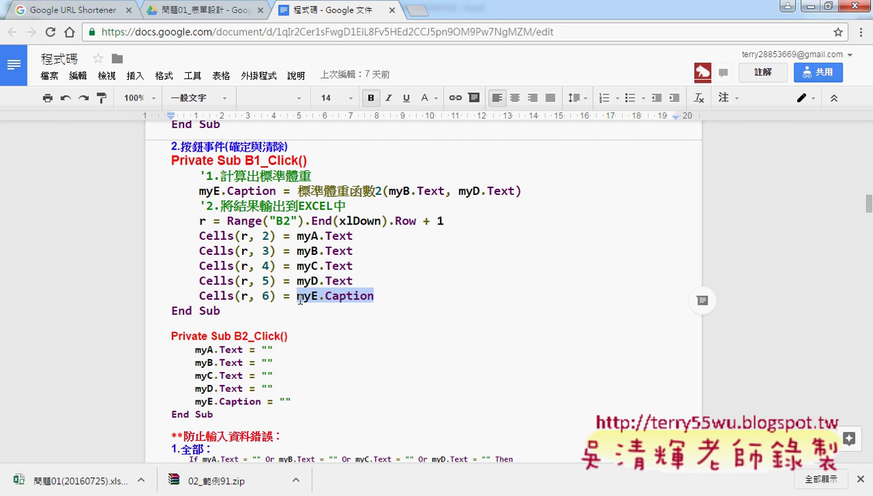
pyautogui.moveTo(291, 401); pyautogui.dragTo(157, 353)
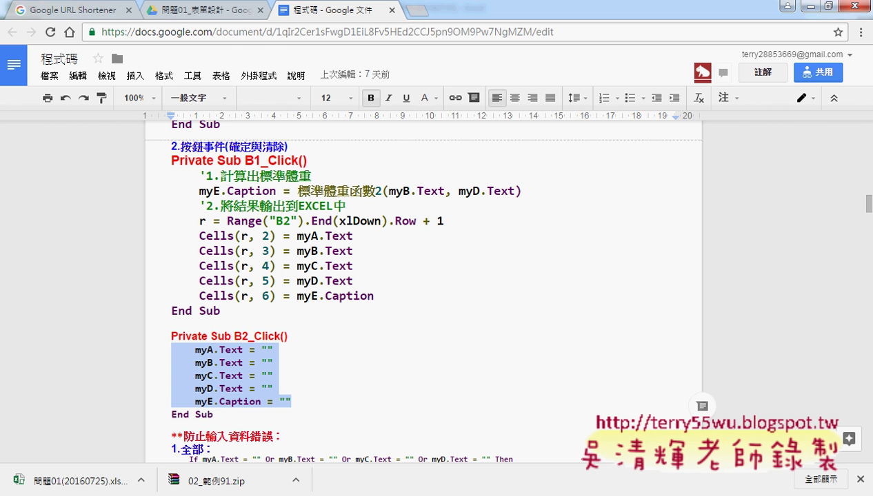
# Reselect the five B2_Click clearing lines in Docs, then switch through the VBA editor to Excel
pyautogui.click(239, 434)
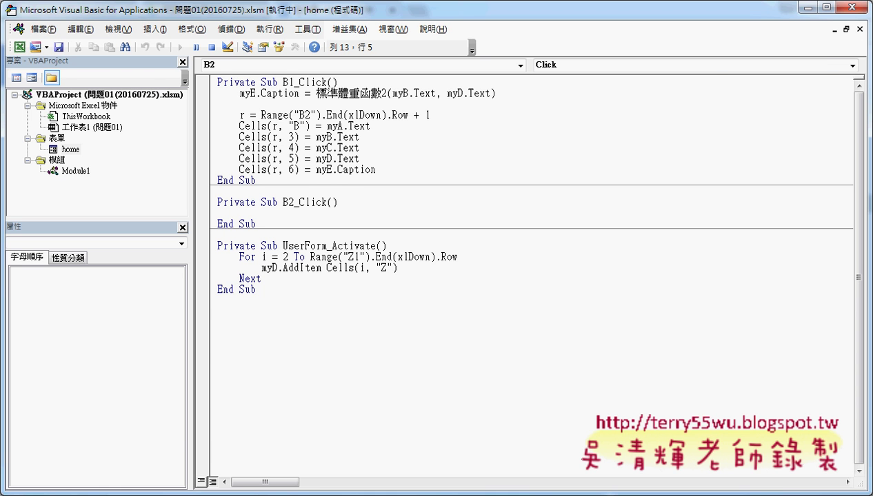
pyautogui.hotkey('alt', 'Tab')
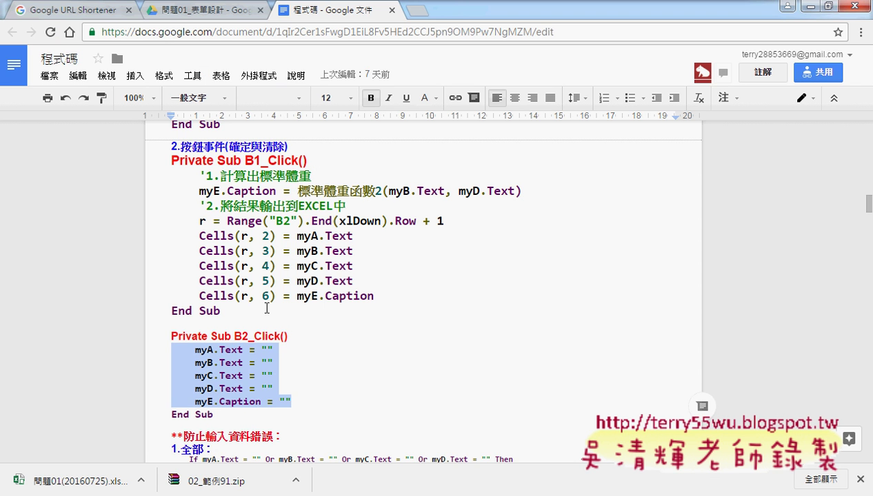
pyautogui.click(297, 366)
pyautogui.moveTo(295, 402); pyautogui.dragTo(155, 353)
pyautogui.moveTo(19, 480)
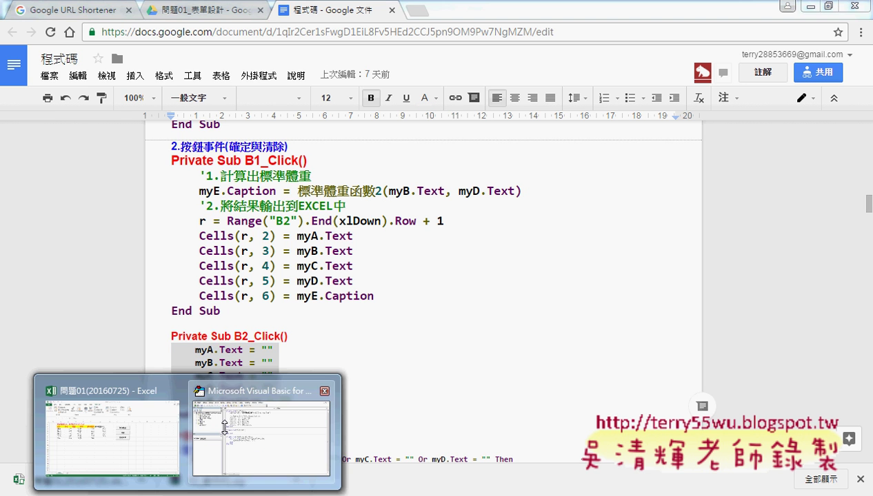
pyautogui.click(259, 420)
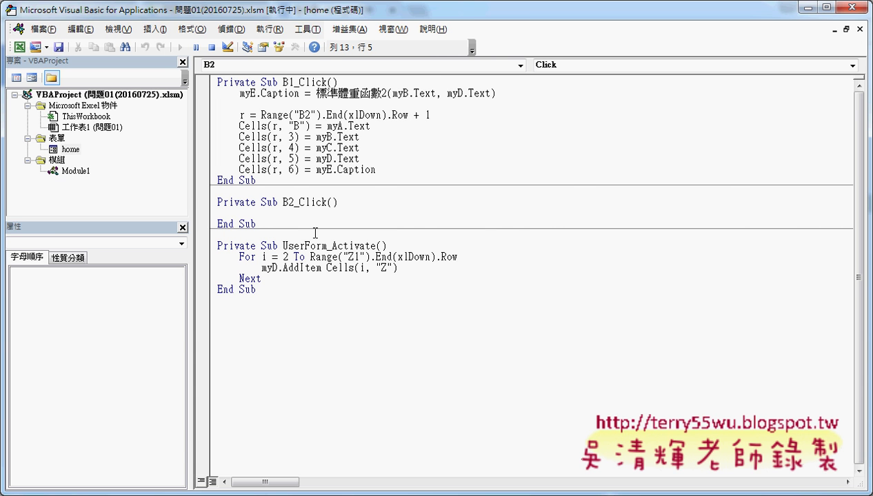
pyautogui.hotkey('alt', 'F11')
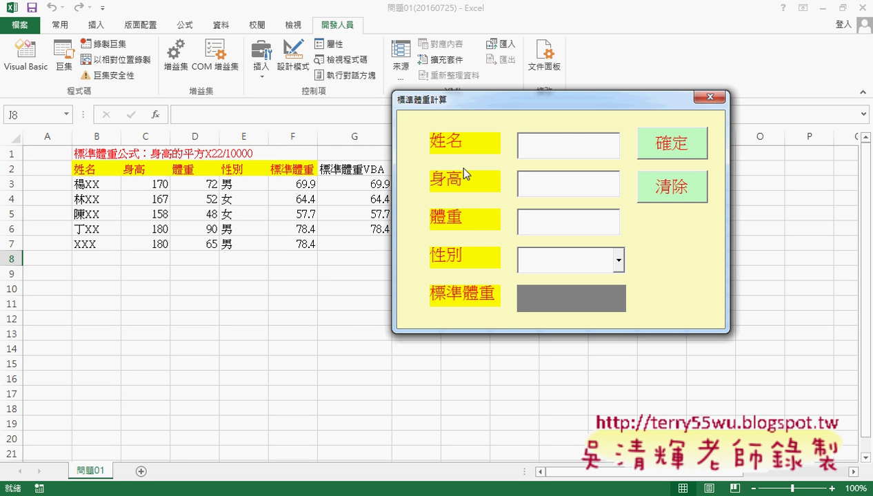
# Enter a sample name, height 180, weight 68 and gender 男 into the 標準體重計算 form
pyautogui.click(571, 143)
pyautogui.write('YYY')
pyautogui.press('Tab')
pyautogui.write('180')
pyautogui.press('Tab')
pyautogui.write('68')
pyautogui.press('Tab')
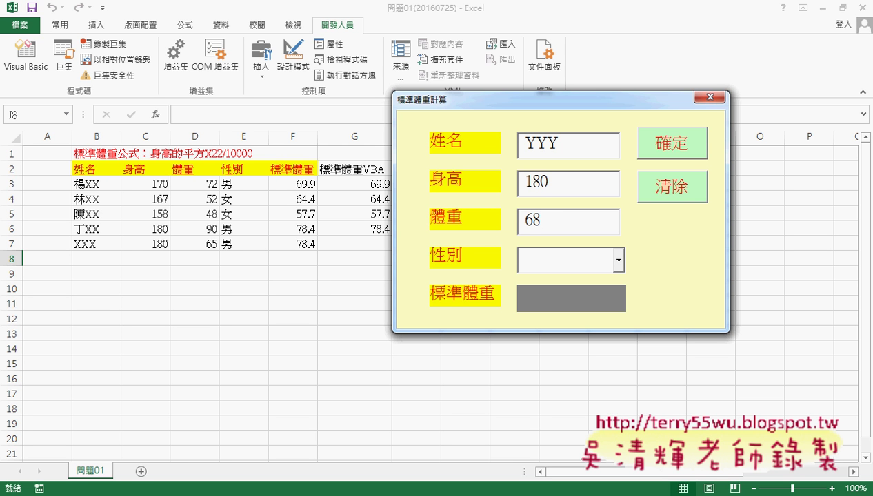
pyautogui.write('男')
# Submit the entry with 確定, then move focus between the 性別 and 姓名 fields
pyautogui.click(659, 152)
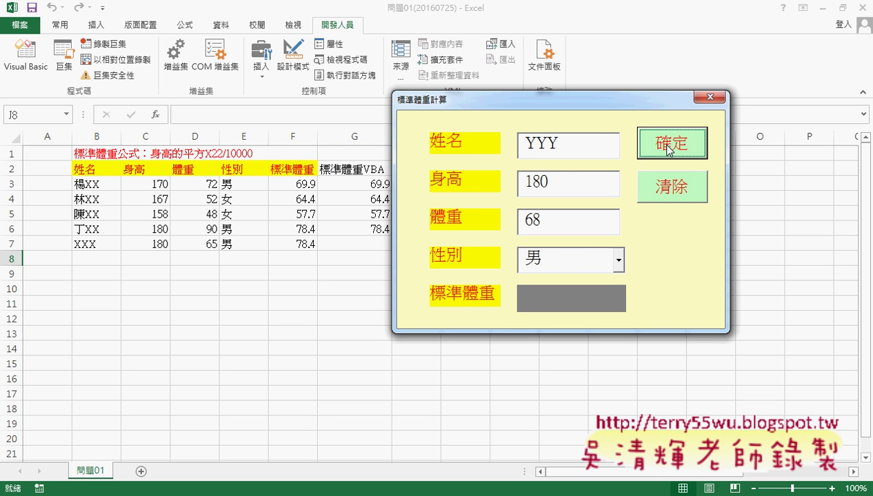
pyautogui.click(561, 264)
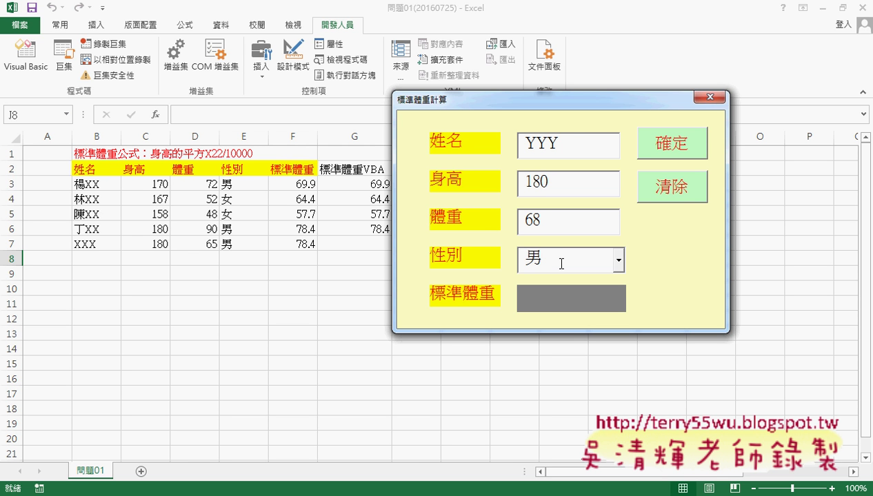
pyautogui.click(566, 142)
pyautogui.click(565, 262)
# Toggle the gender between 女 and 男, check where focus goes, then close the form
pyautogui.press('Down')
pyautogui.press('Up')
pyautogui.press('Tab')
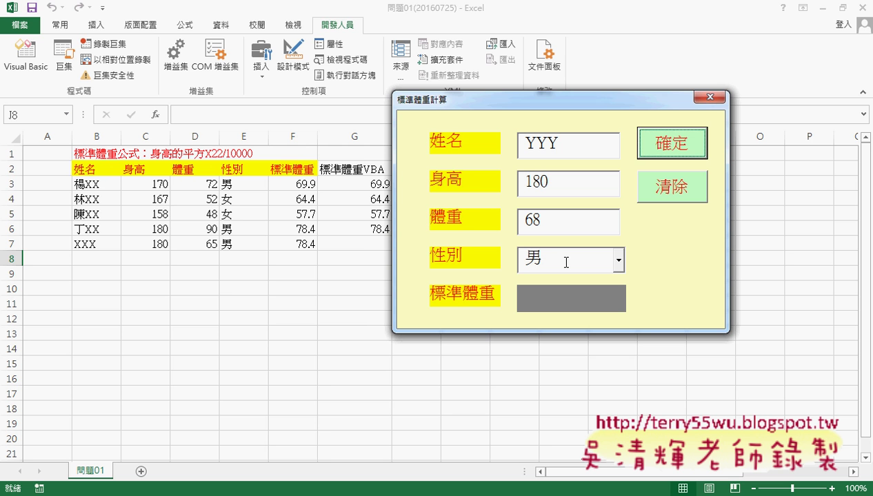
pyautogui.click(565, 263)
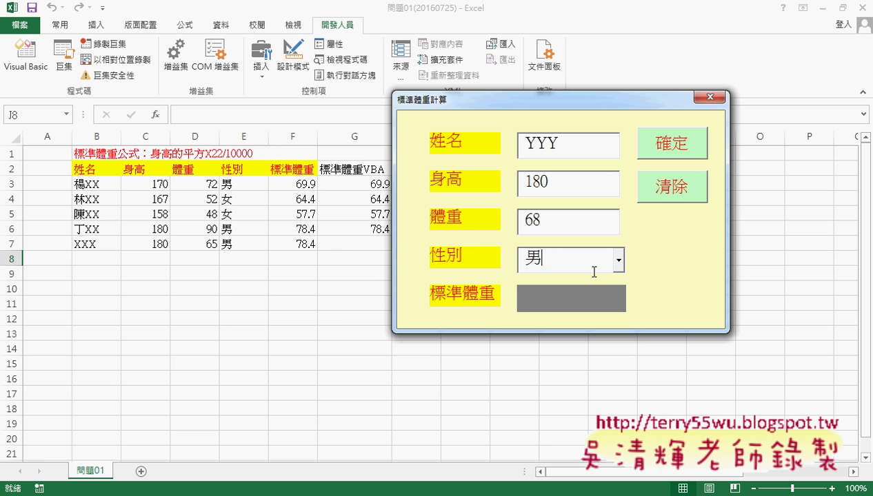
pyautogui.click(572, 140)
pyautogui.click(700, 98)
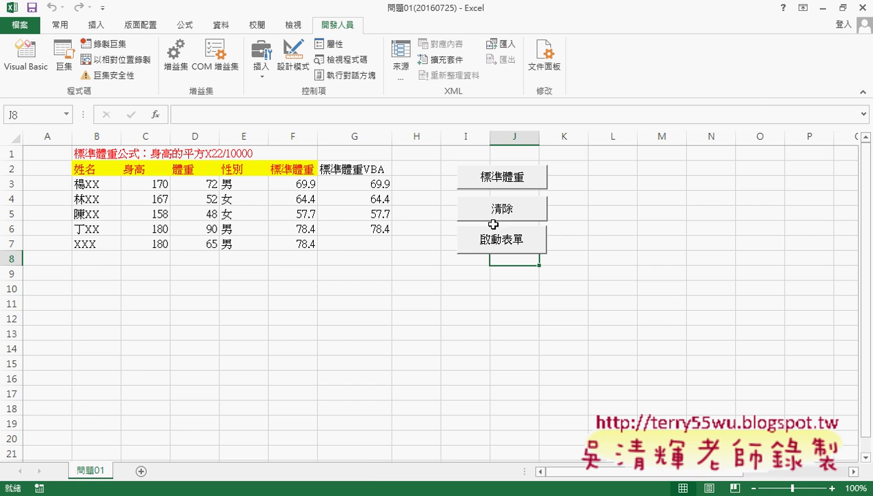
# Select the 性別 combo box myD on the home form and double-click it to create myD_Change
pyautogui.click(27, 56)
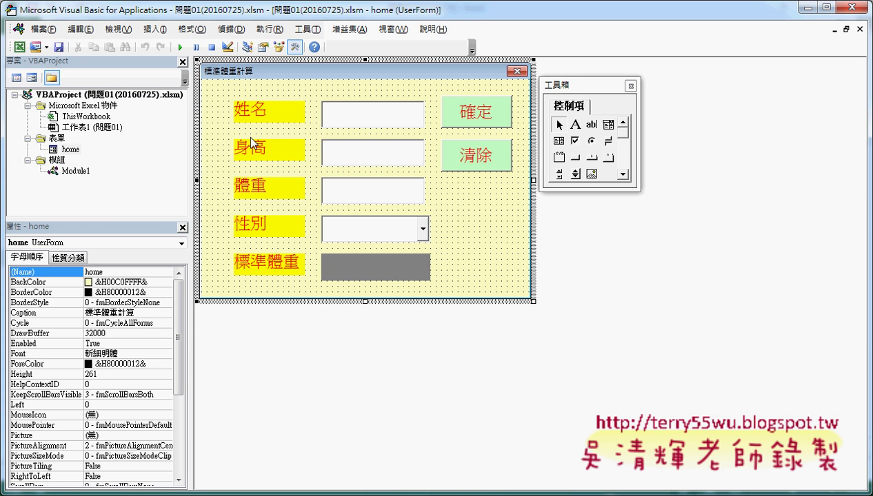
pyautogui.click(375, 234)
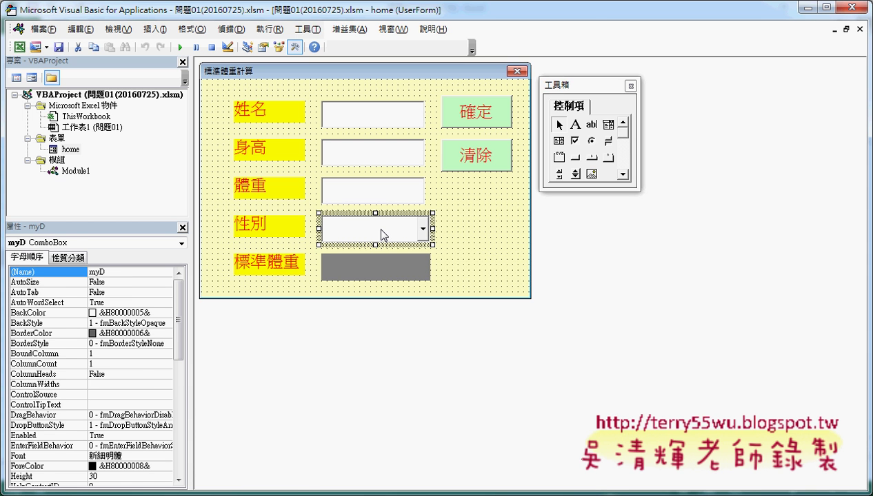
pyautogui.doubleClick(456, 246)
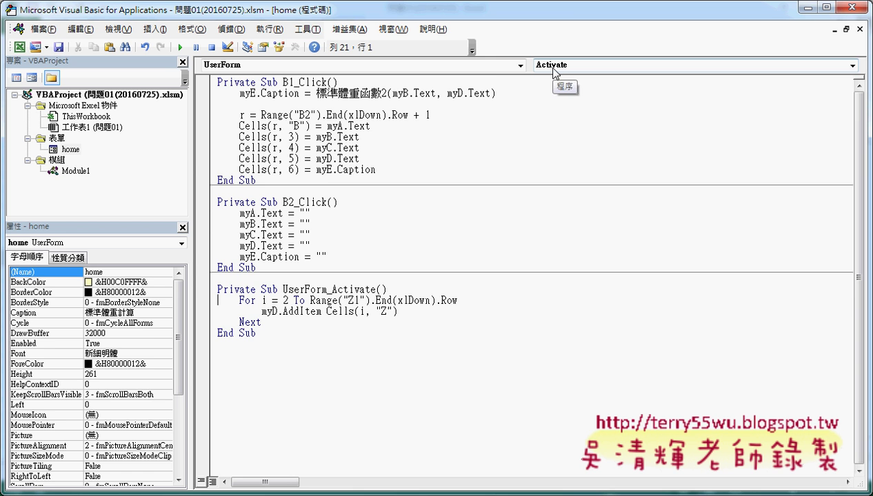
pyautogui.doubleClick(69, 150)
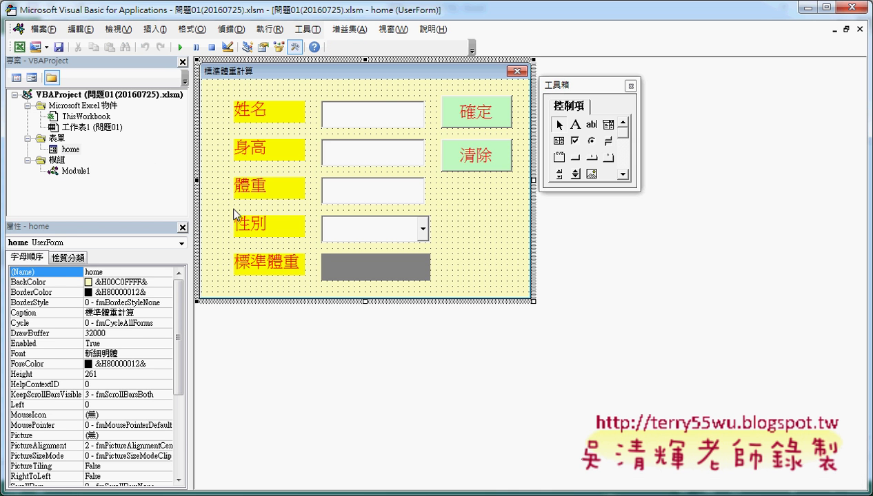
pyautogui.click(363, 230)
pyautogui.doubleClick(405, 234)
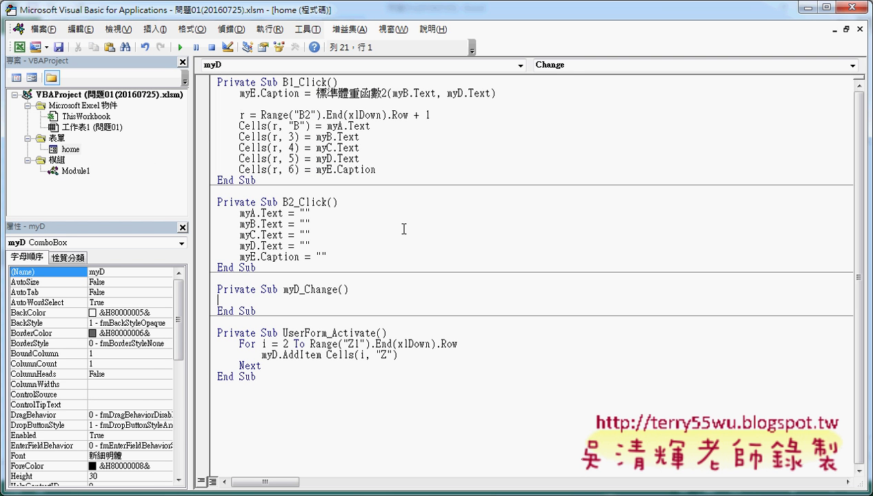
# Add a myD_KeyDown procedure from the event list and delete the unused myD_Change stub
pyautogui.click(571, 67)
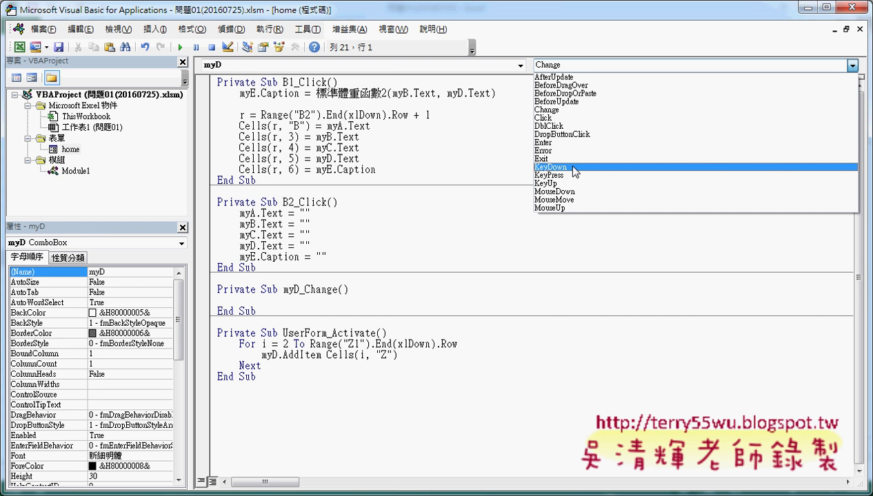
pyautogui.click(573, 168)
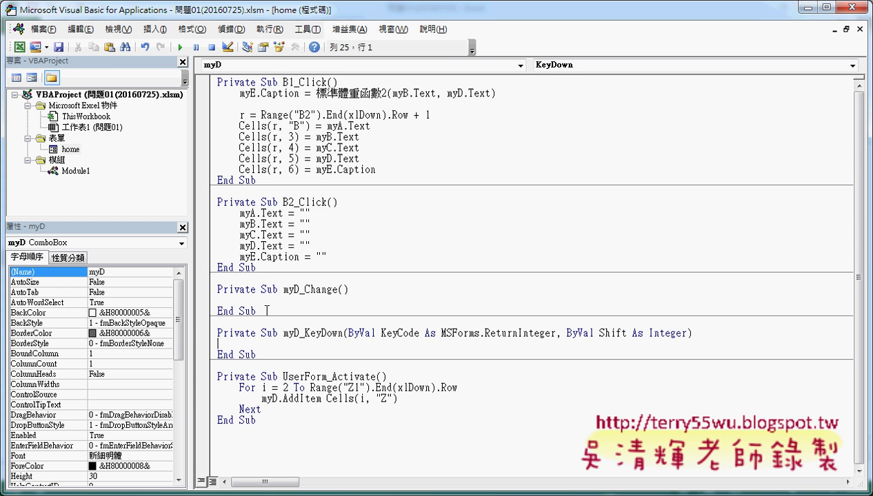
pyautogui.moveTo(274, 313); pyautogui.dragTo(216, 289)
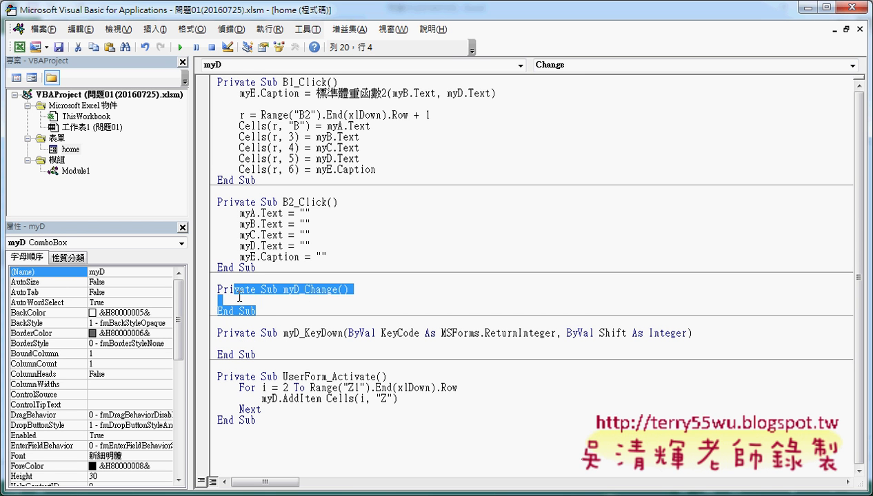
pyautogui.press('Delete')
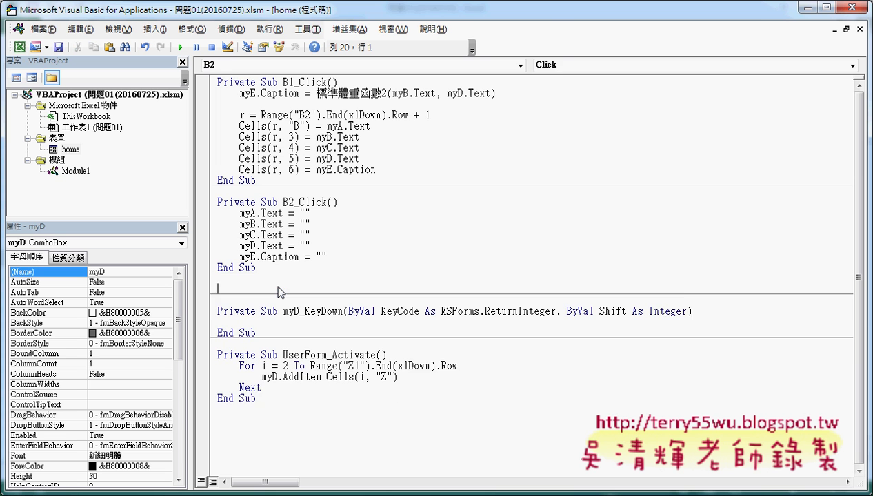
pyautogui.press('Delete')
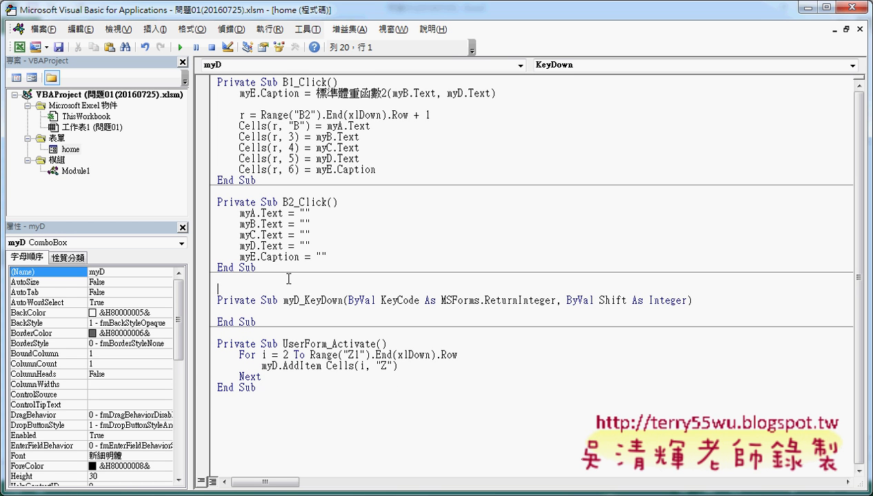
# Highlight the KeyDown event name and the B1_Click procedure name for reference
pyautogui.click(301, 300)
pyautogui.moveTo(302, 300); pyautogui.dragTo(340, 303)
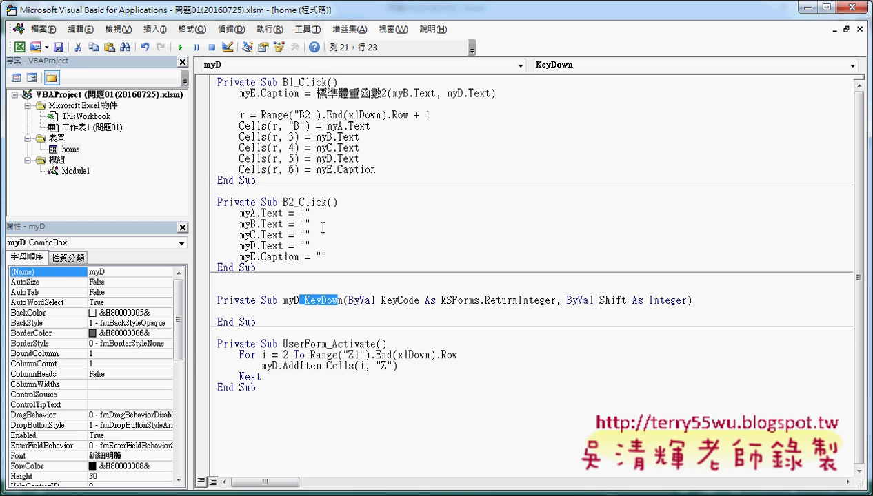
pyautogui.moveTo(282, 82); pyautogui.dragTo(328, 77)
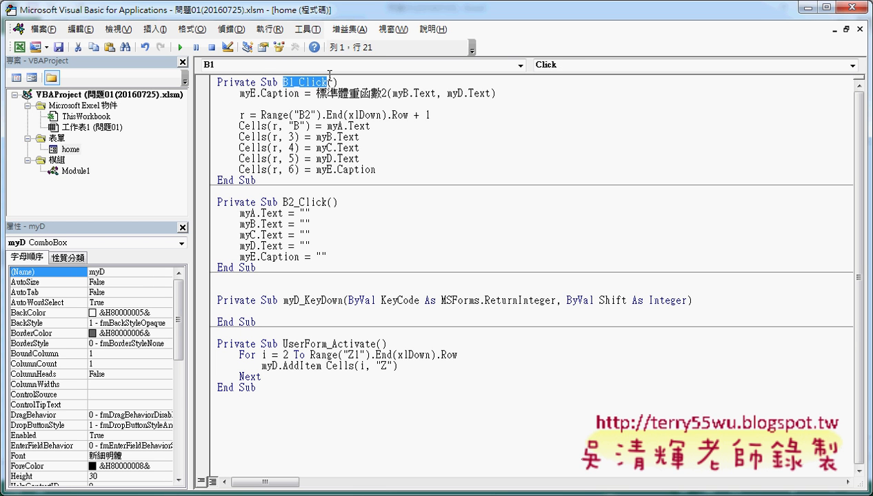
# Write an If KeyCode = 13 Then … End If block in myD_KeyDown
pyautogui.click(335, 313)
pyautogui.press('Tab')
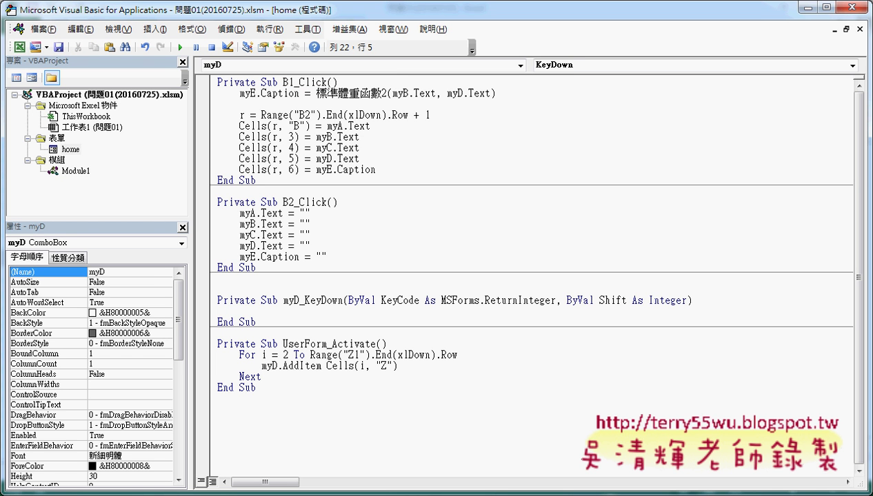
pyautogui.write('if')
pyautogui.click(422, 300)
pyautogui.click(410, 304)
pyautogui.doubleClick(411, 304)
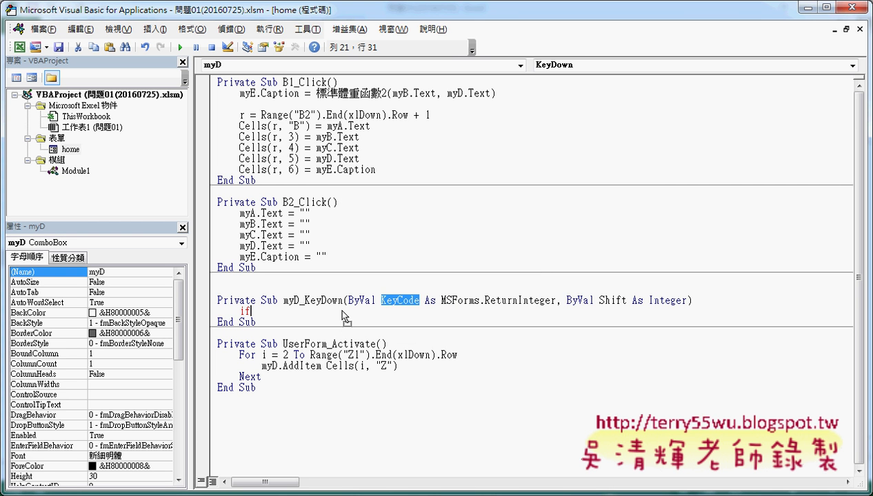
pyautogui.moveTo(342, 314); pyautogui.dragTo(342, 312)
pyautogui.write('KeyCode')
pyautogui.click(252, 311)
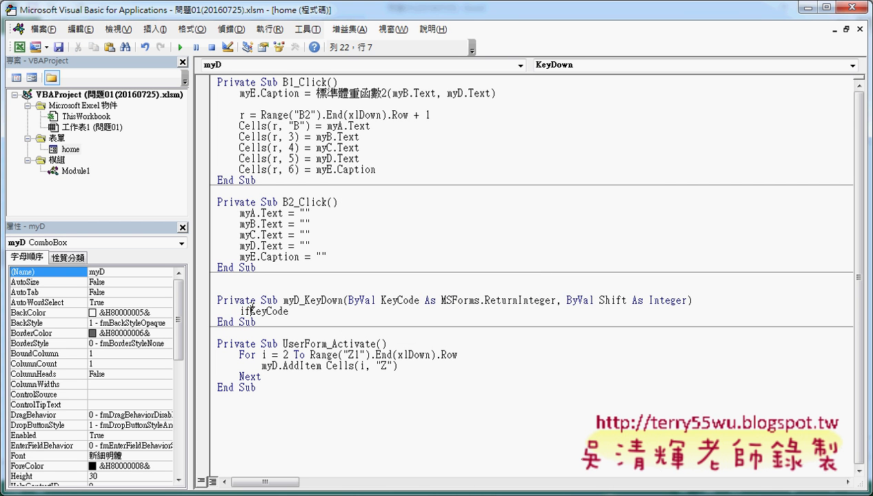
pyautogui.click(308, 311)
pyautogui.write('=13 ')
pyautogui.write('the')
pyautogui.write('n')
pyautogui.press('Return')
pyautogui.press('Return')
pyautogui.write('e')
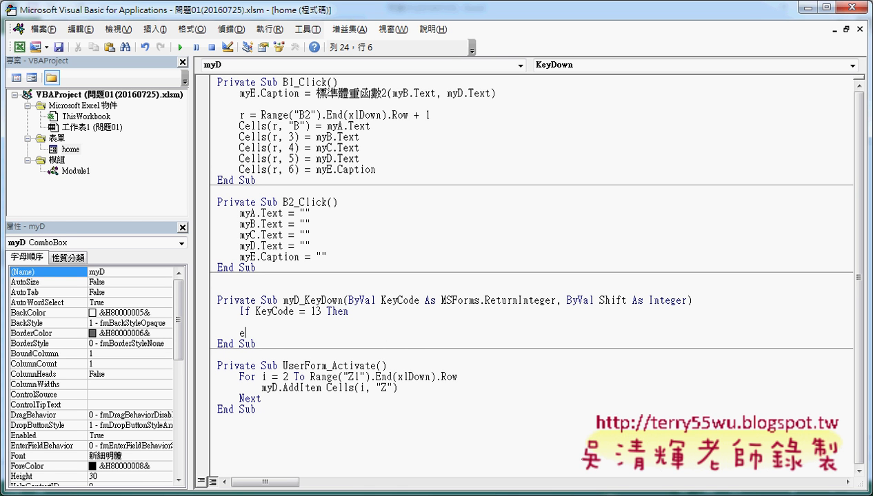
pyautogui.write('nd if')
# Inside the If block, add Call B1_Click followed by Call B2_Click
pyautogui.click(319, 322)
pyautogui.press('Tab')
pyautogui.moveTo(282, 82); pyautogui.dragTo(328, 81)
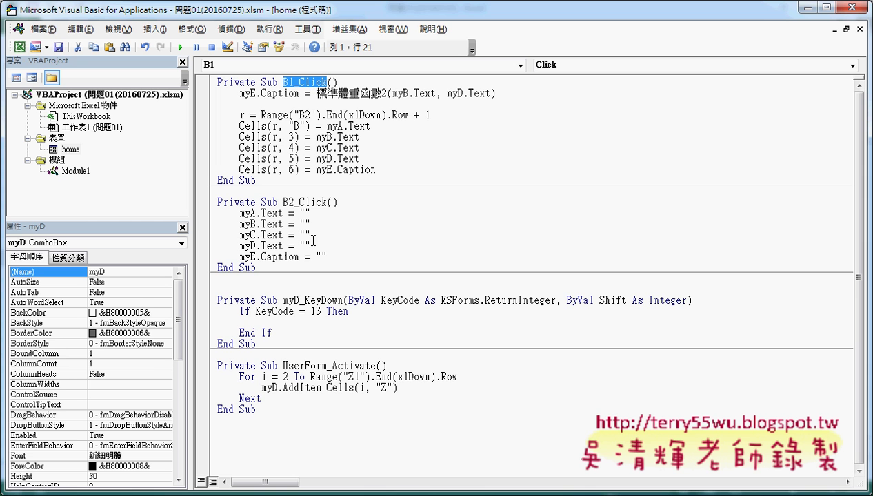
pyautogui.click(303, 321)
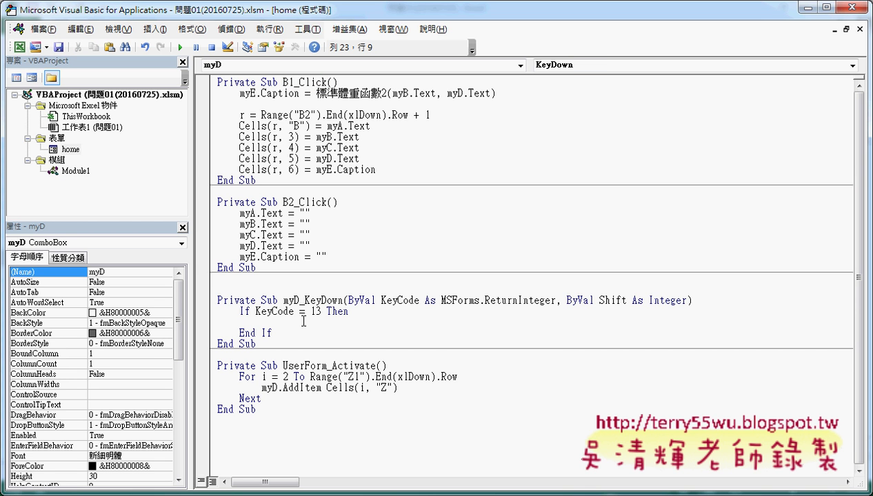
pyautogui.doubleClick(284, 82)
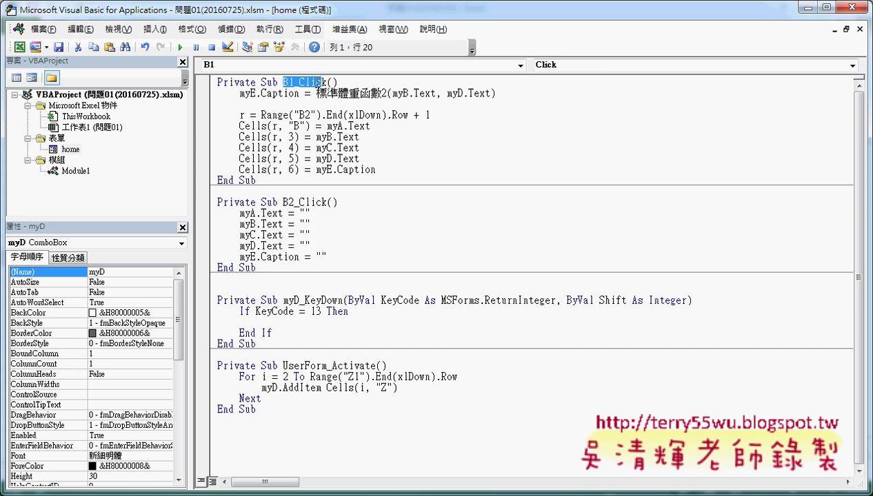
pyautogui.click(287, 322)
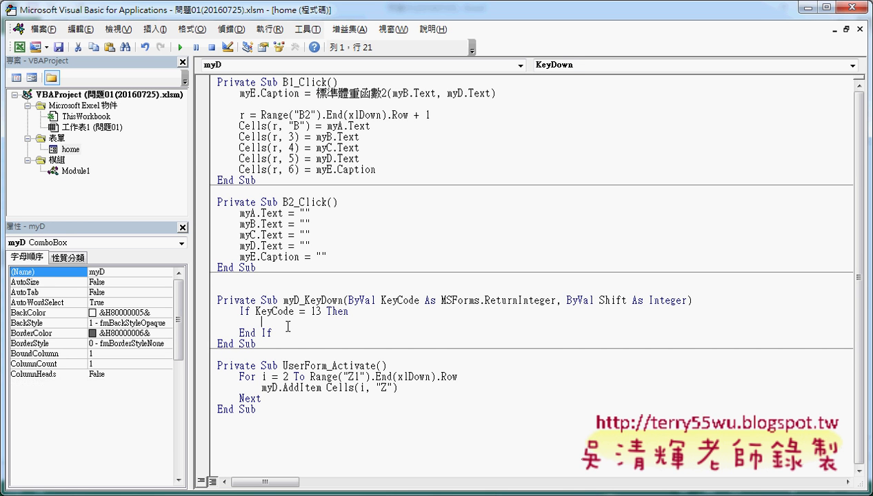
pyautogui.write('c')
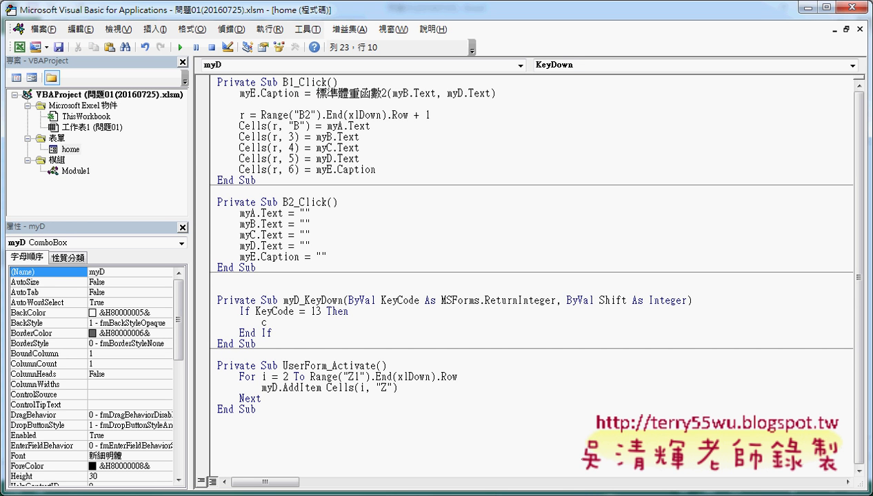
pyautogui.write('all')
pyautogui.write(' B1_Click')
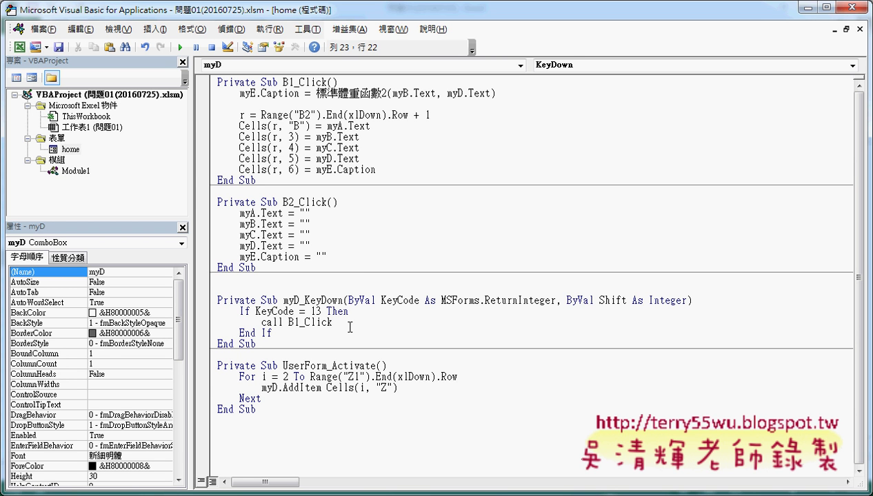
pyautogui.press('Return')
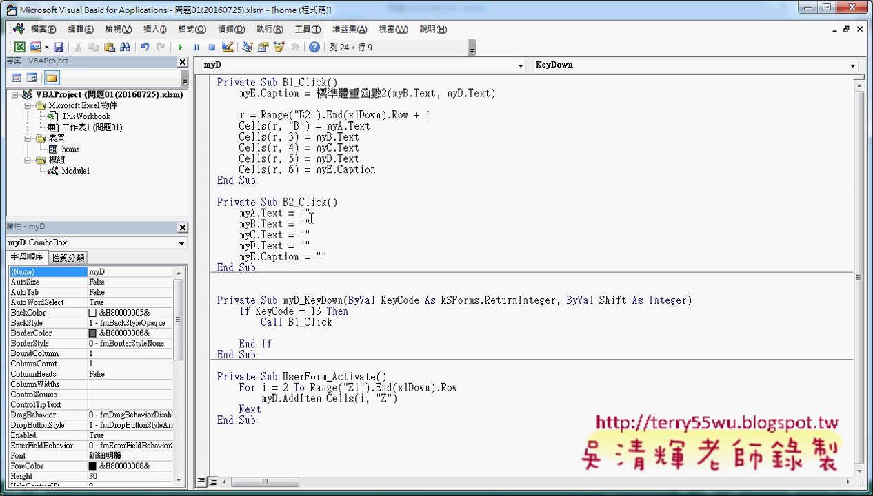
pyautogui.write('ca')
pyautogui.write('ll B1_Click')
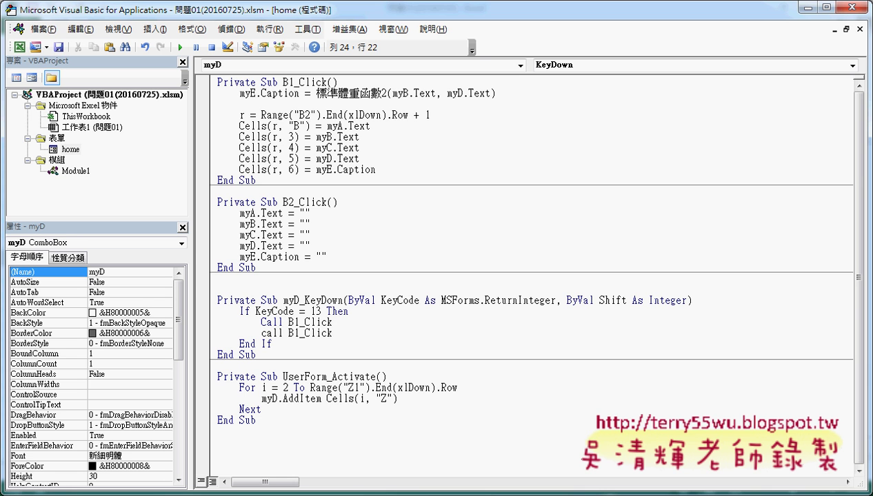
pyautogui.press('Left')
pyautogui.press('Left')
pyautogui.press('Left')
pyautogui.press('Left')
pyautogui.press('Left')
pyautogui.press('Left')
pyautogui.press('BackSpace')
pyautogui.write('2')
# Add a myA.SetFocus line after Call B2_Click in the myD_KeyDown handler
pyautogui.doubleClick(74, 149)
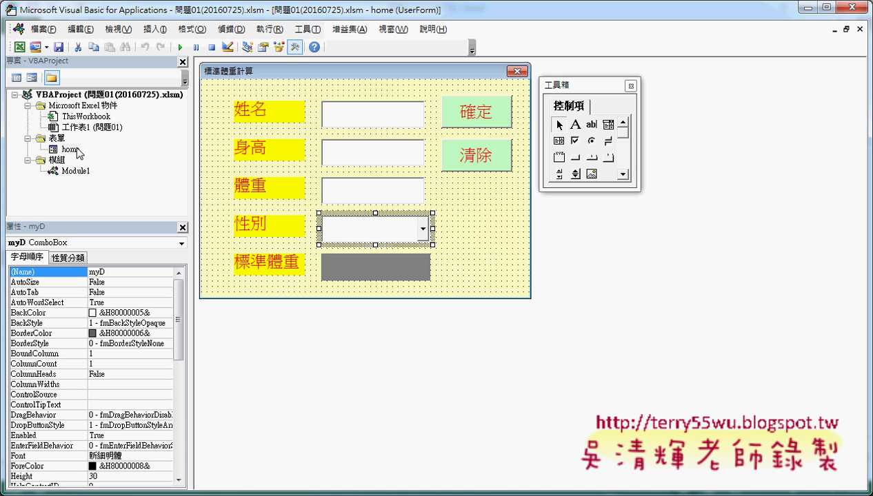
pyautogui.click(399, 117)
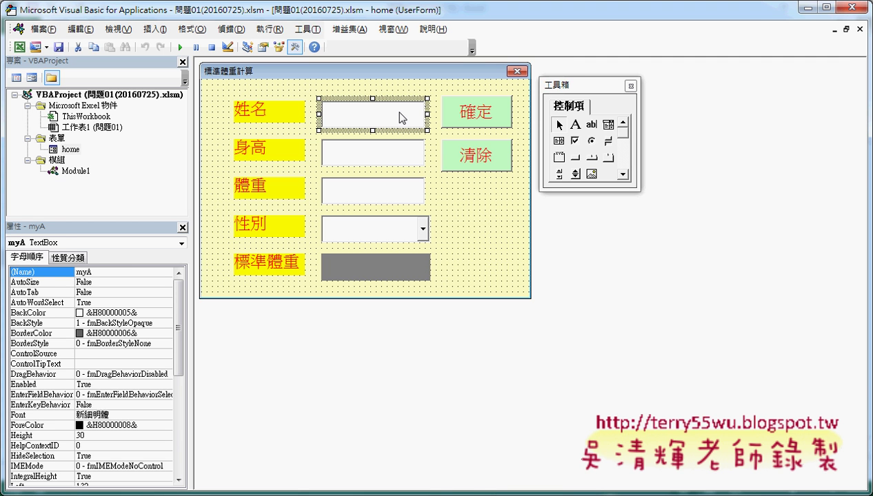
pyautogui.doubleClick(399, 231)
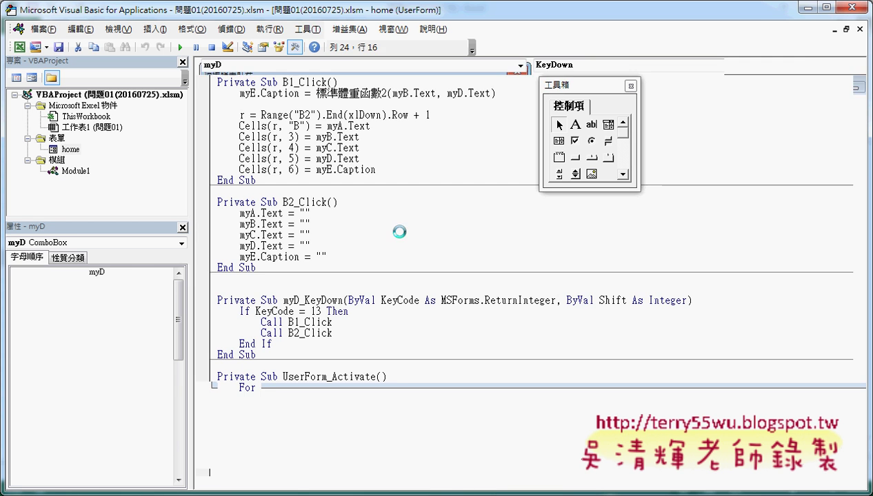
pyautogui.click(349, 329)
pyautogui.press('Return')
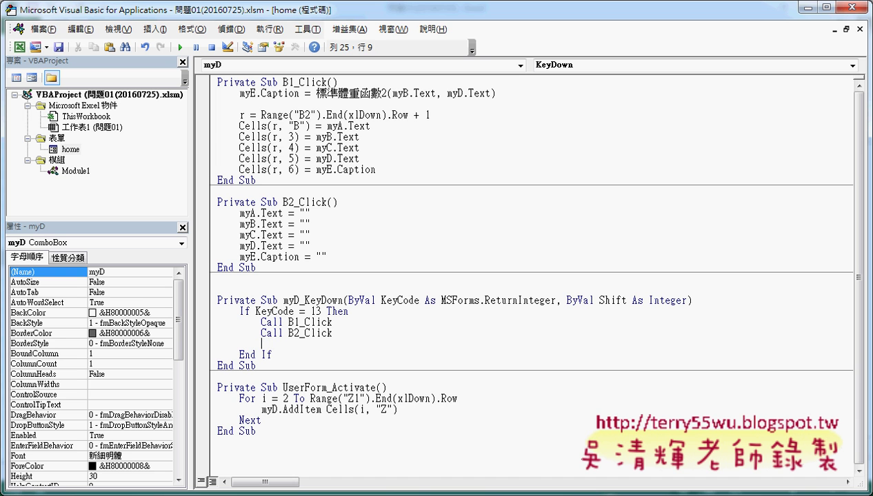
pyautogui.write('my')
pyautogui.write('A')
pyautogui.write('.')
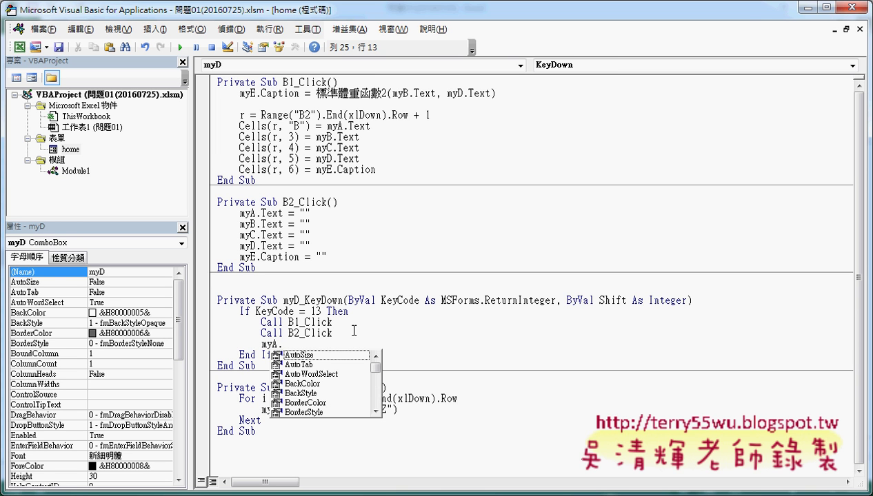
pyautogui.write('set')
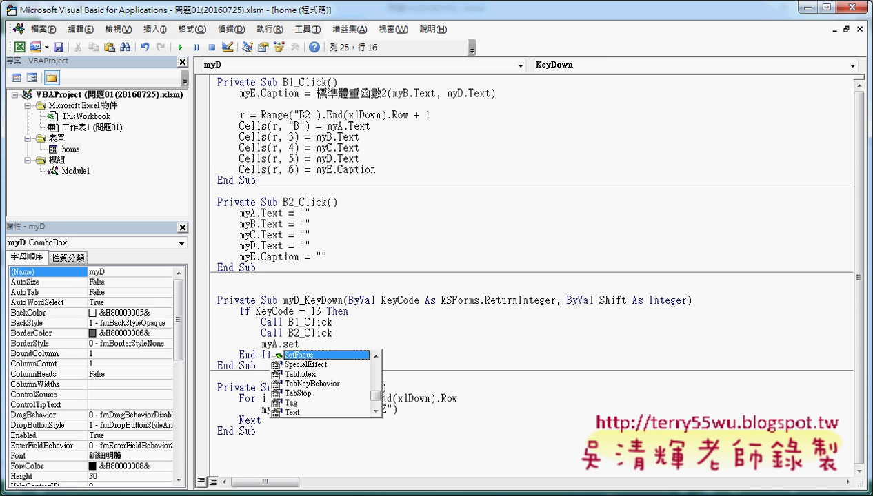
pyautogui.press('Tab')
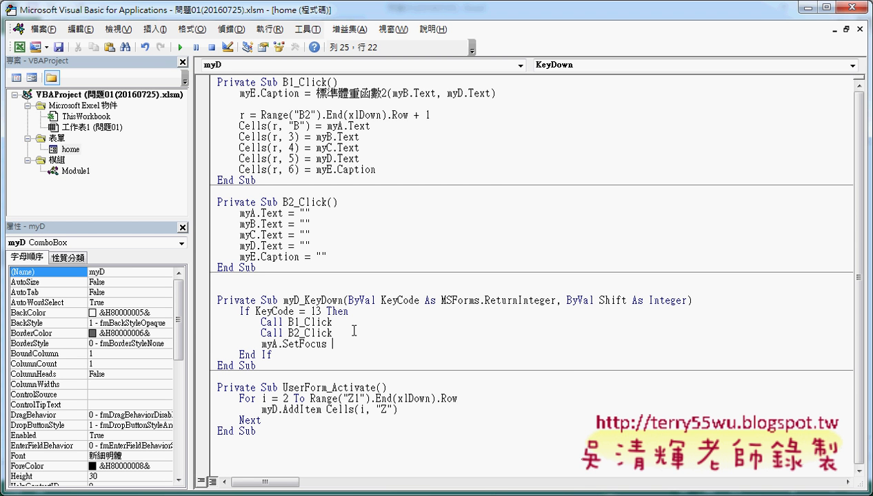
pyautogui.click(352, 361)
pyautogui.moveTo(329, 322); pyautogui.dragTo(288, 322)
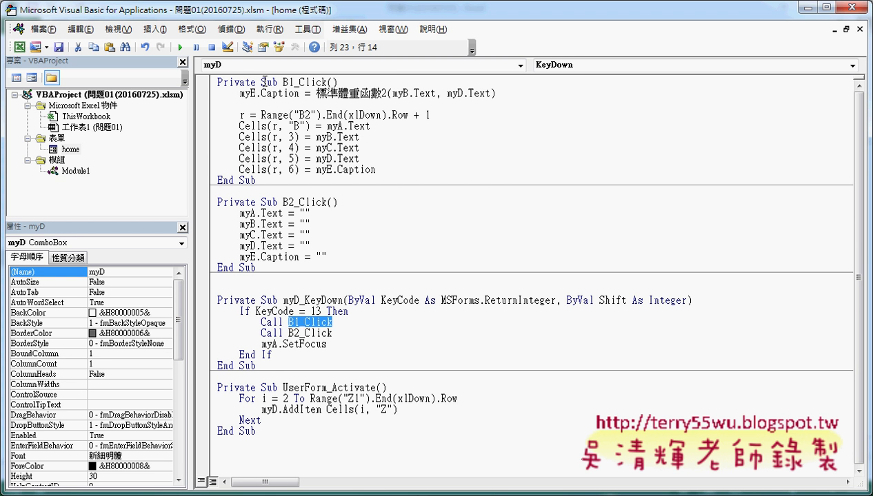
# Set a breakpoint on If KeyCode = 13 Then, then shrink and move the VBA window aside
pyautogui.moveTo(305, 300)
pyautogui.mouseDown()
pyautogui.moveTo(345, 311)
pyautogui.moveTo(345, 301)
pyautogui.mouseUp()
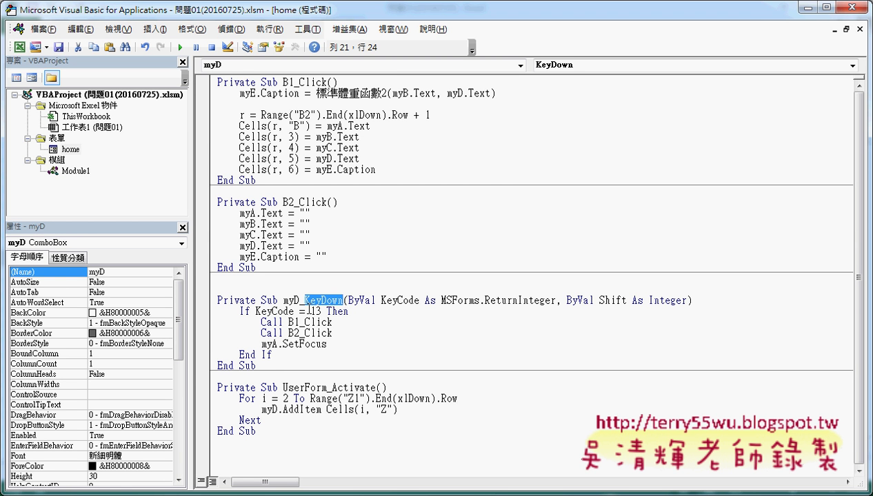
pyautogui.click(206, 312)
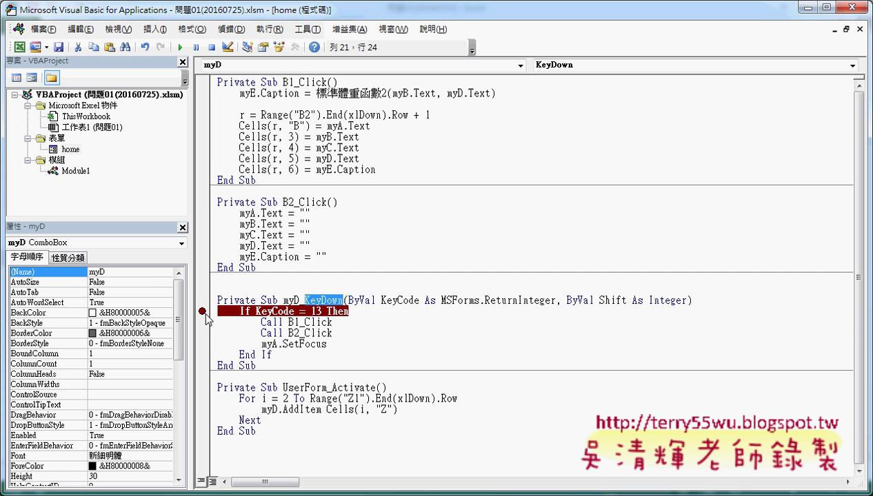
pyautogui.moveTo(15, 6)
pyautogui.mouseDown()
pyautogui.moveTo(141, 103)
pyautogui.moveTo(211, 42)
pyautogui.mouseUp()
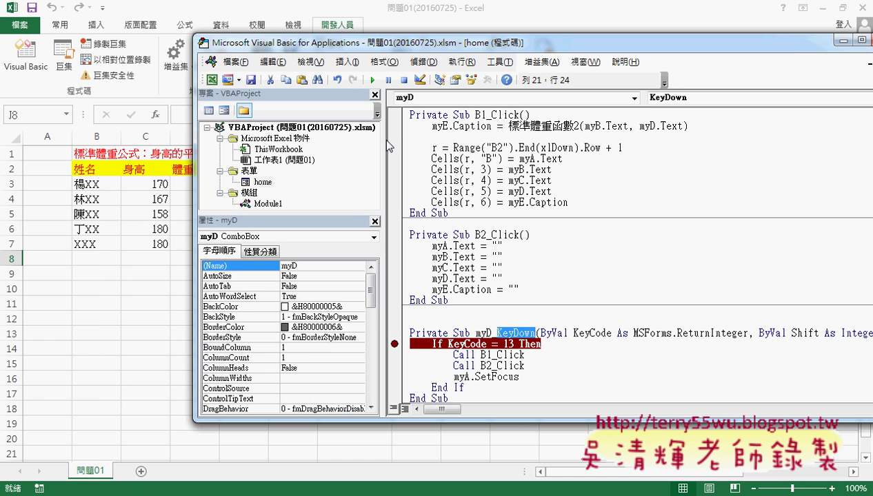
pyautogui.moveTo(383, 145); pyautogui.dragTo(295, 145)
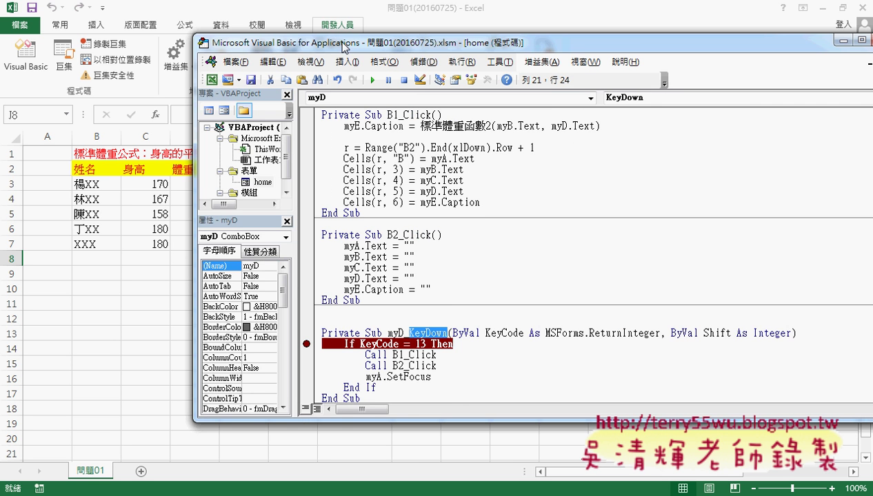
pyautogui.moveTo(345, 46); pyautogui.dragTo(499, 36)
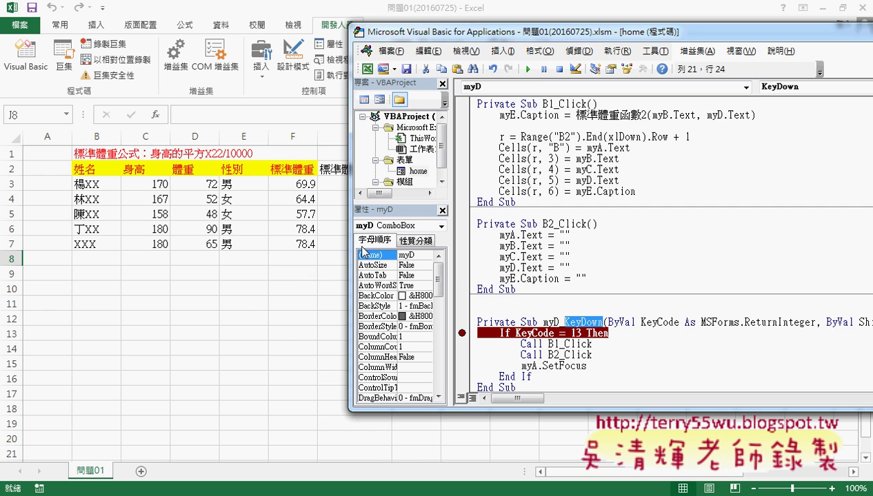
# Launch the 標準體重計算 form from the VBA editor to test it
pyautogui.click(529, 70)
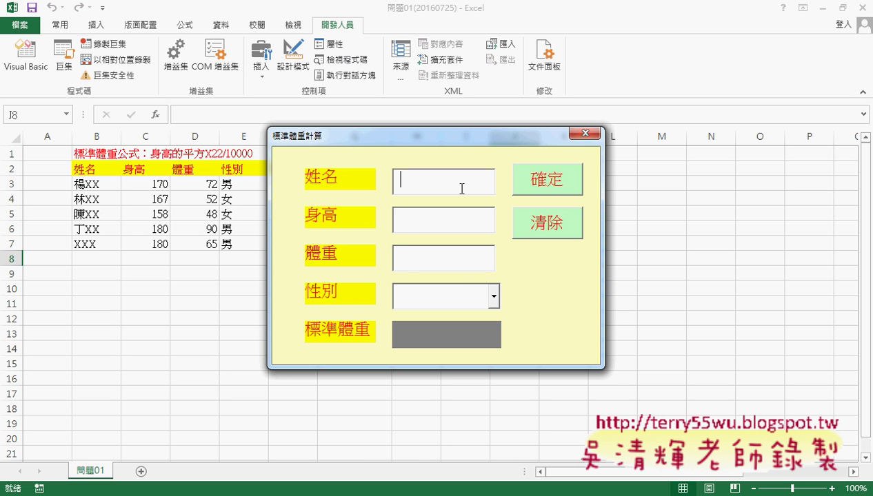
# Enter a sample name, height 150 and weight 52 in the form, then advance toward the gender box
pyautogui.write('YY')
pyautogui.write('Y')
pyautogui.click(444, 219)
pyautogui.write('15')
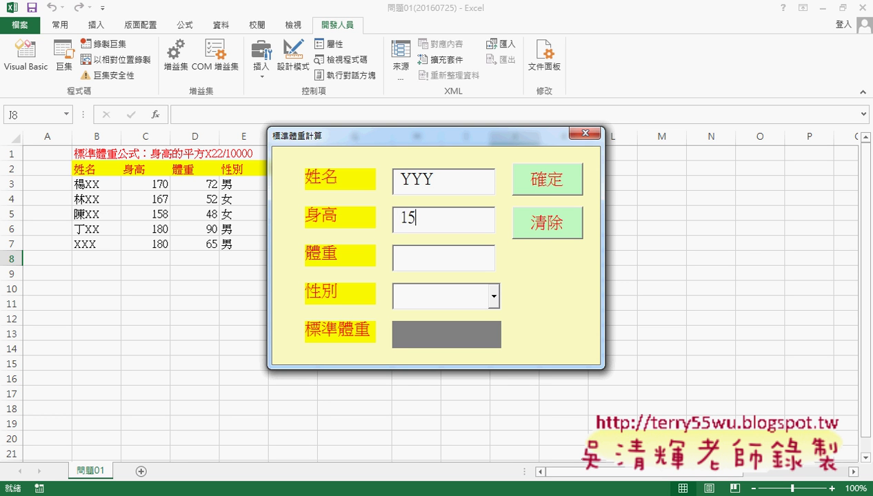
pyautogui.write('0')
pyautogui.press('Tab')
pyautogui.write('52')
pyautogui.press('Return')
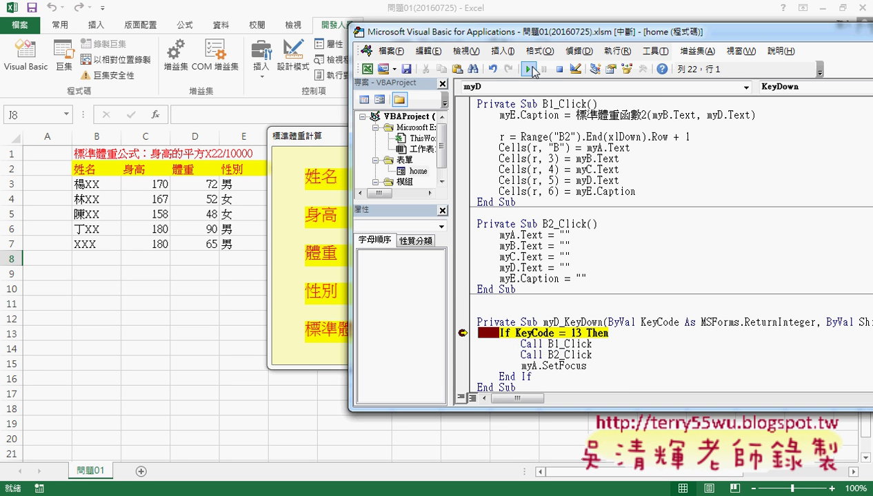
# Resume the paused code and submit the form from the gender box with 男 chosen
pyautogui.click(527, 69)
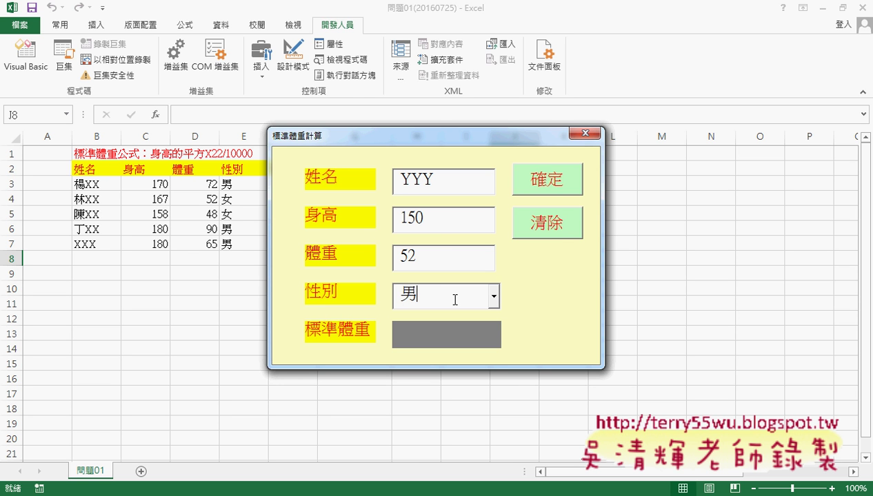
pyautogui.press('Return')
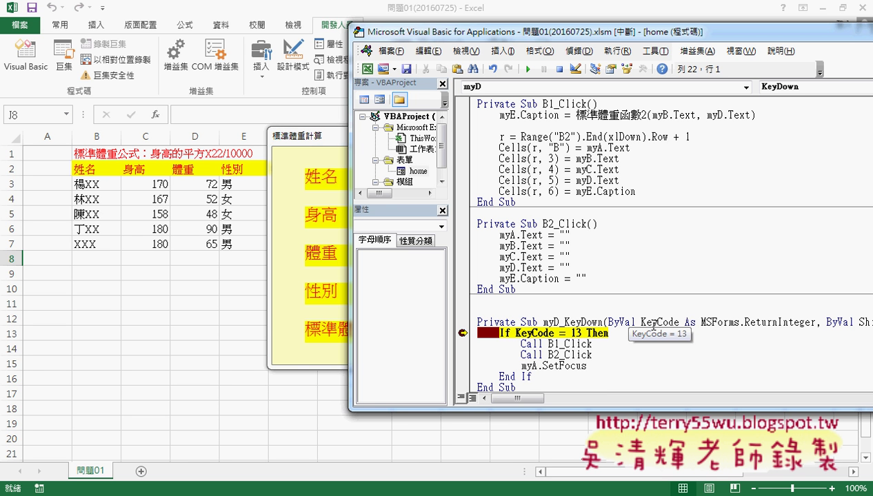
# Step through B1_Click's standard-weight calculation as it writes the 150, 52, 男 record into row 8
pyautogui.press('F8')
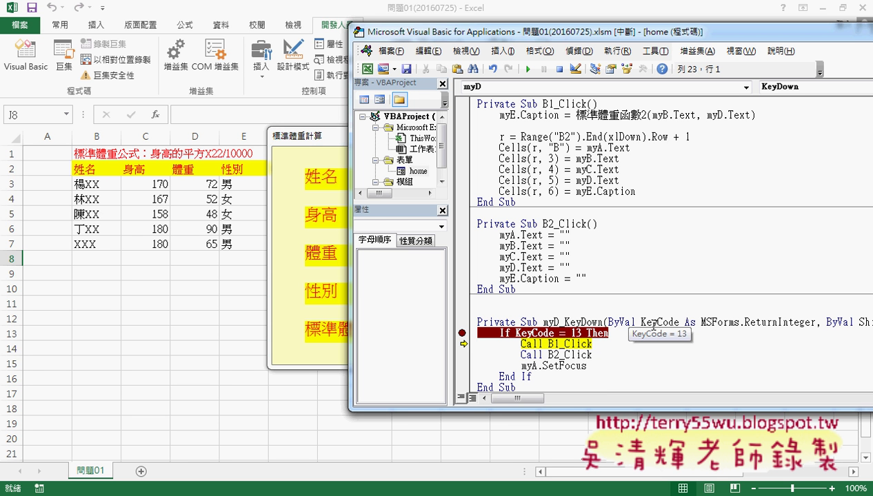
pyautogui.moveTo(634, 36); pyautogui.dragTo(787, 35)
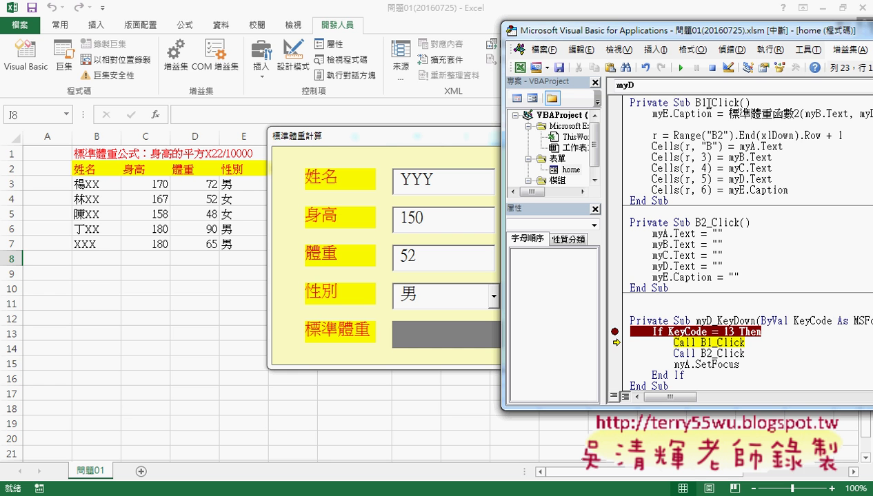
pyautogui.press('F8')
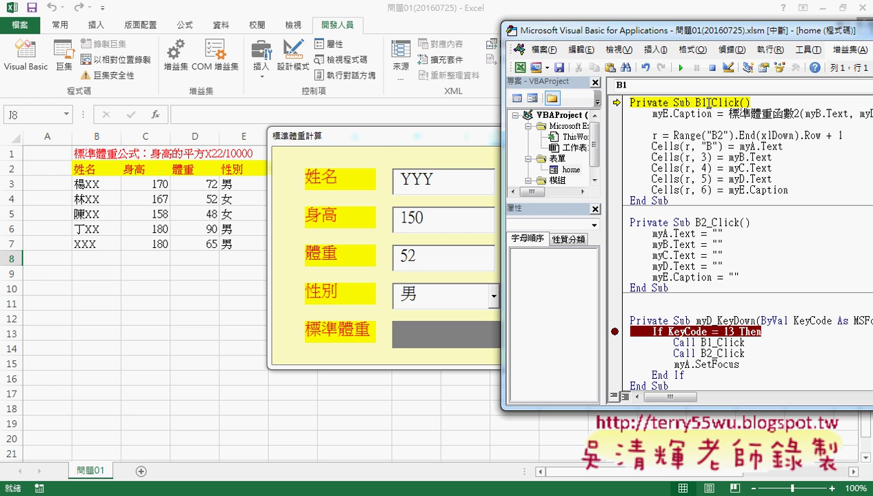
pyautogui.press('F8')
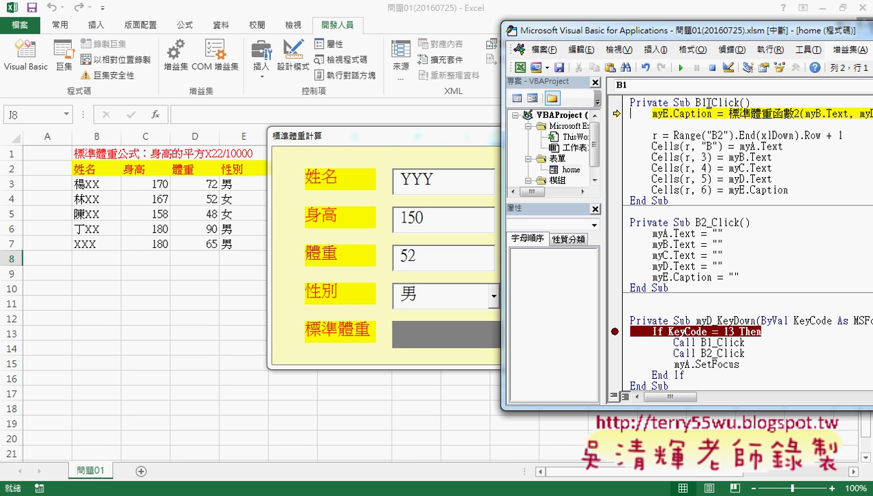
pyautogui.press('F8')
pyautogui.press('F8')
pyautogui.press('F8')
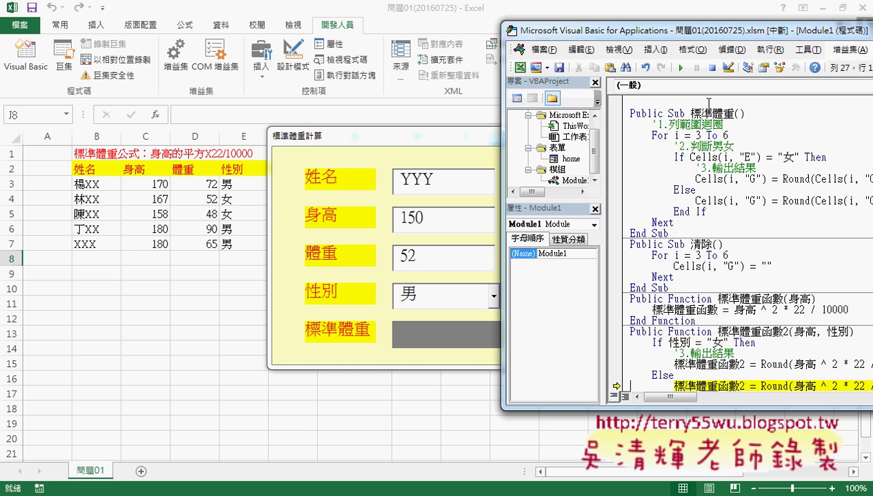
pyautogui.press('F8')
pyautogui.press('F8')
pyautogui.press('F8')
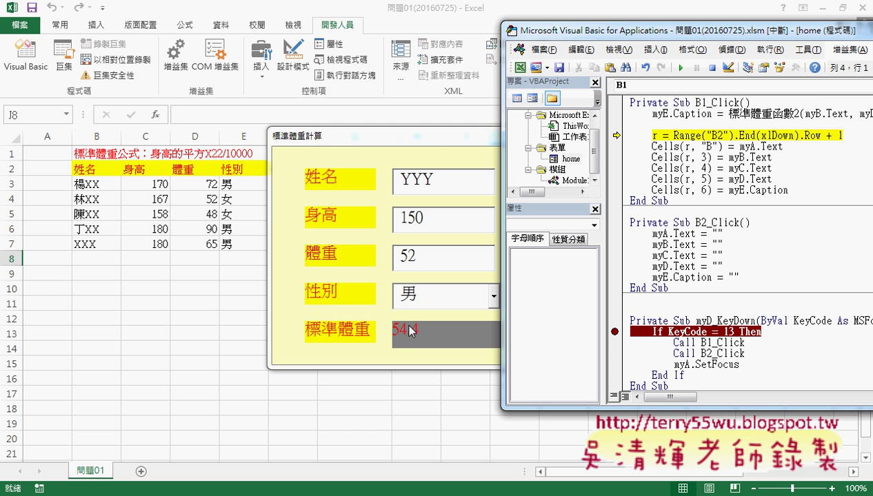
pyautogui.press('F8')
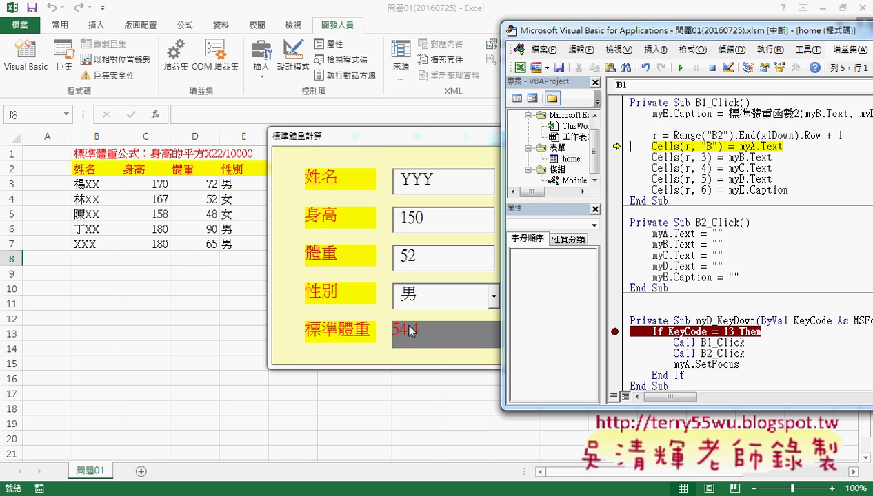
pyautogui.press('F8')
pyautogui.press('F8')
pyautogui.press('F8')
pyautogui.press('F8')
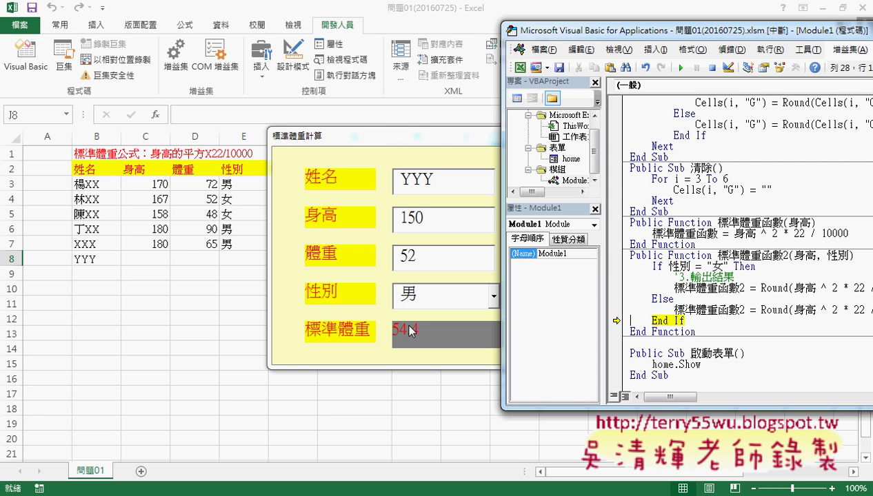
pyautogui.press('F8')
pyautogui.press('F8')
pyautogui.press('F8')
pyautogui.press('F8')
pyautogui.press('F8')
pyautogui.press('F8')
pyautogui.press('F8')
pyautogui.press('F8')
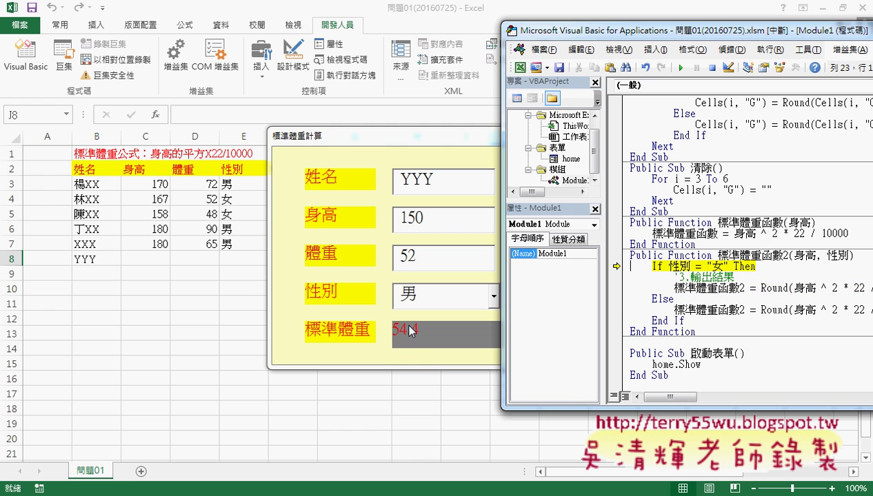
pyautogui.press('F8')
pyautogui.press('F8')
pyautogui.press('F8')
pyautogui.press('F8')
pyautogui.press('F8')
pyautogui.press('F8')
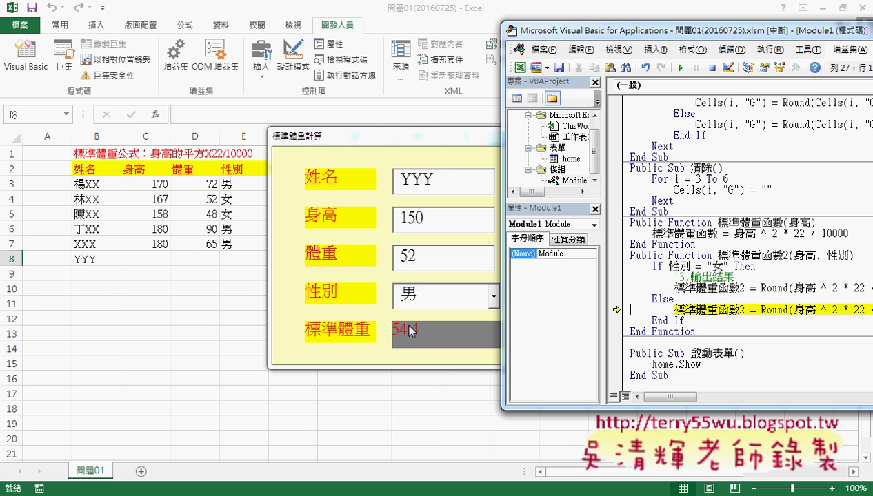
pyautogui.press('F8')
pyautogui.press('F8')
pyautogui.press('F8')
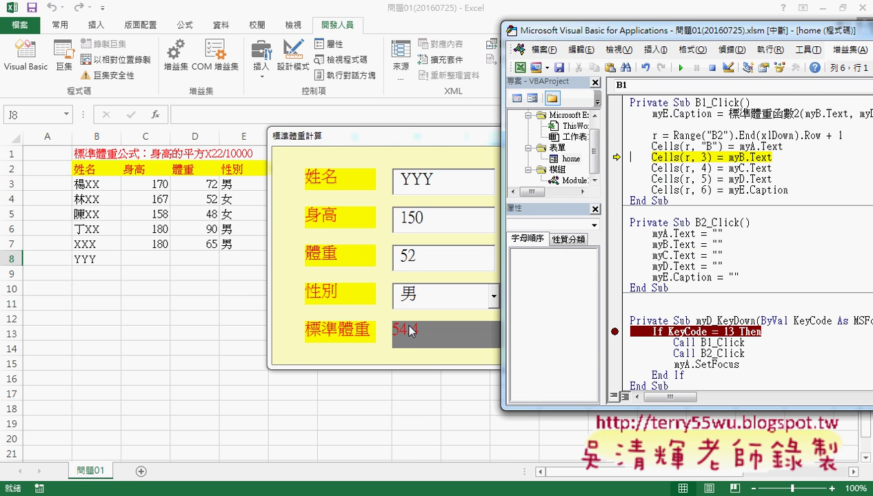
# Step through the form-clearing routine and myA.SetFocus, then remove both myD_KeyDown breakpoints
pyautogui.click(615, 354)
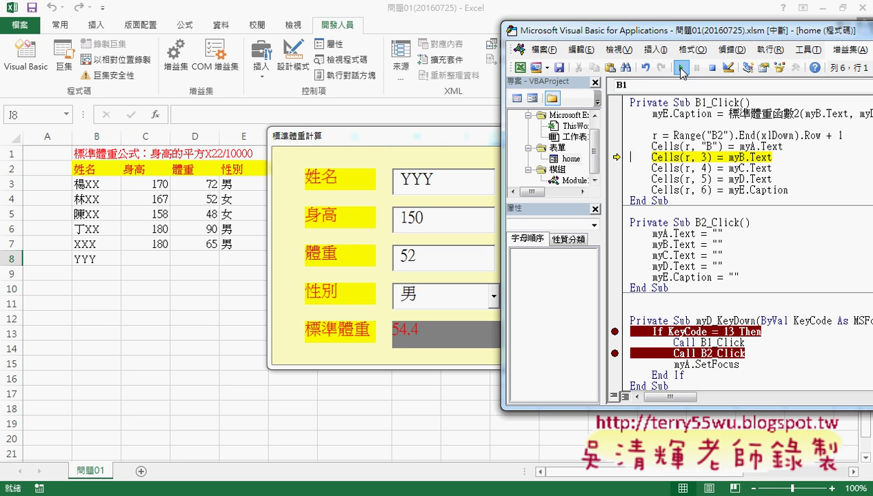
pyautogui.click(681, 69)
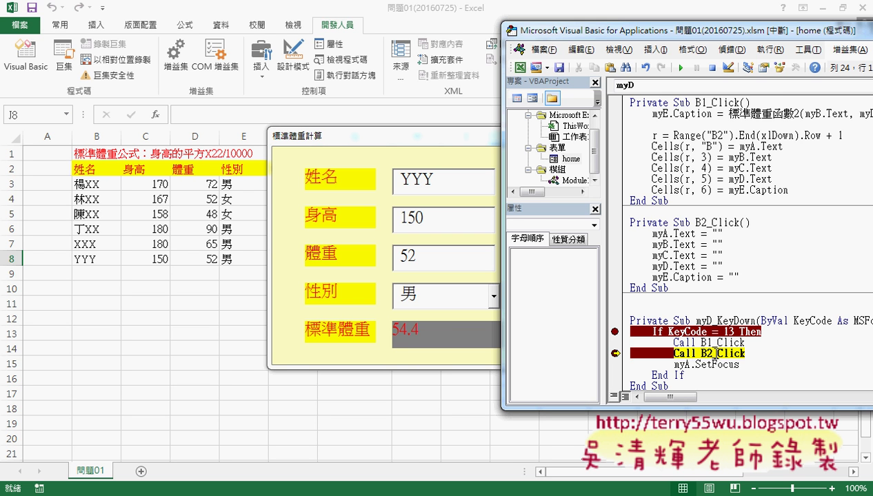
pyautogui.press('F8')
pyautogui.press('F8')
pyautogui.press('F8')
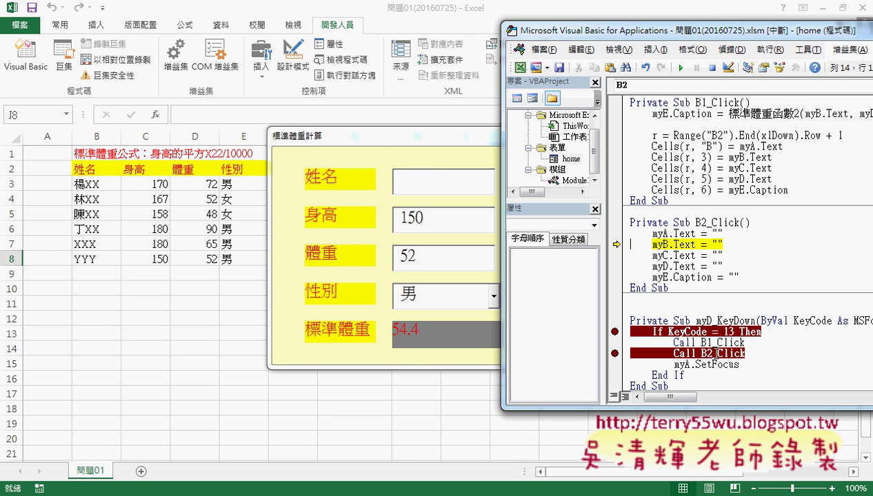
pyautogui.press('F8')
pyautogui.press('F8')
pyautogui.press('F8')
pyautogui.press('F8')
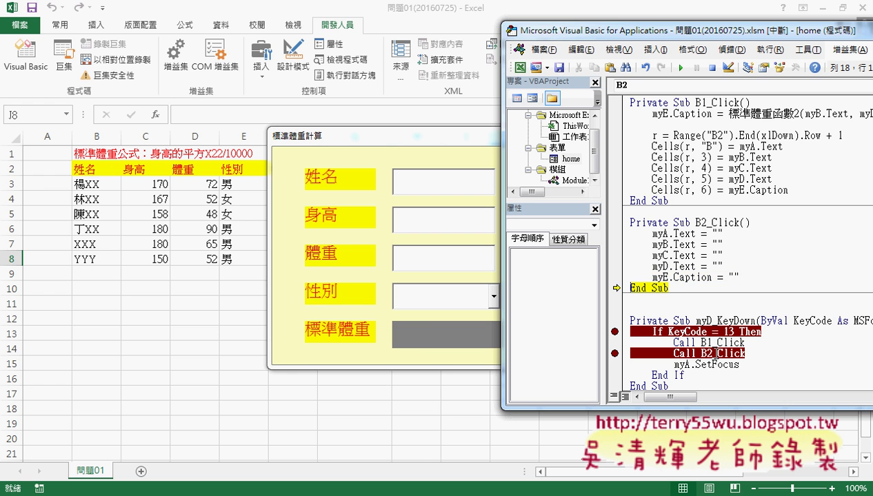
pyautogui.press('F8')
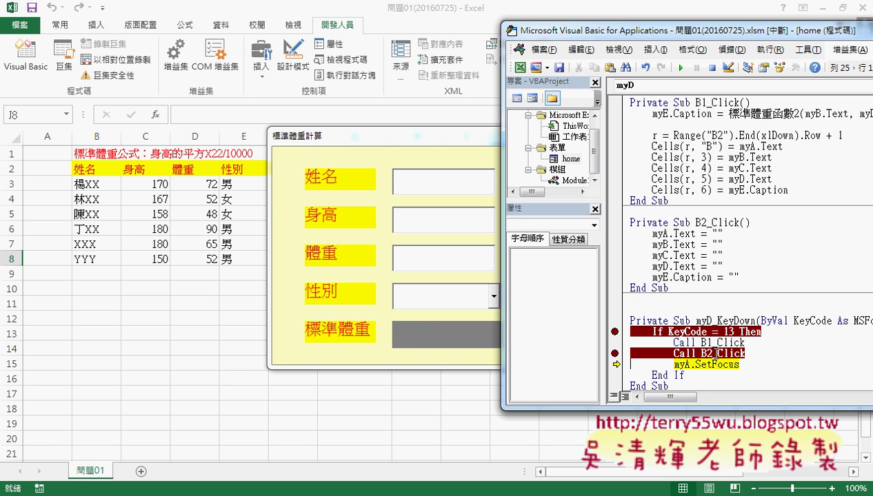
pyautogui.press('F8')
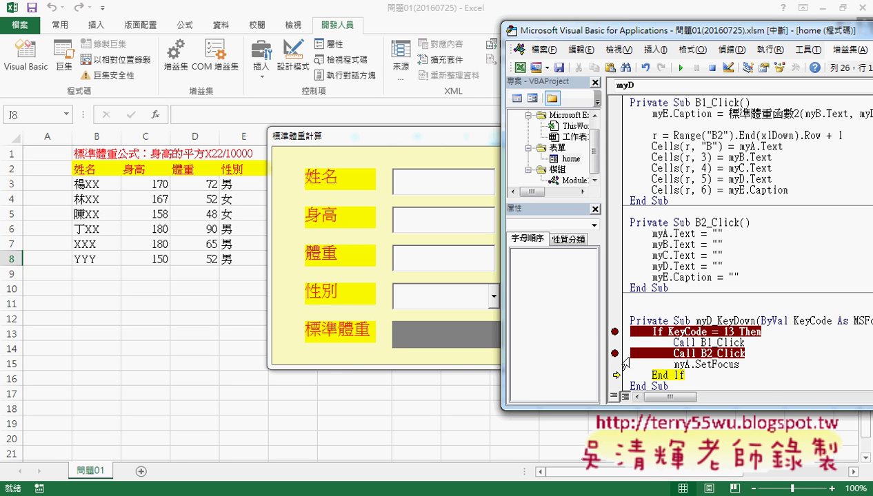
pyautogui.click(614, 332)
pyautogui.click(614, 353)
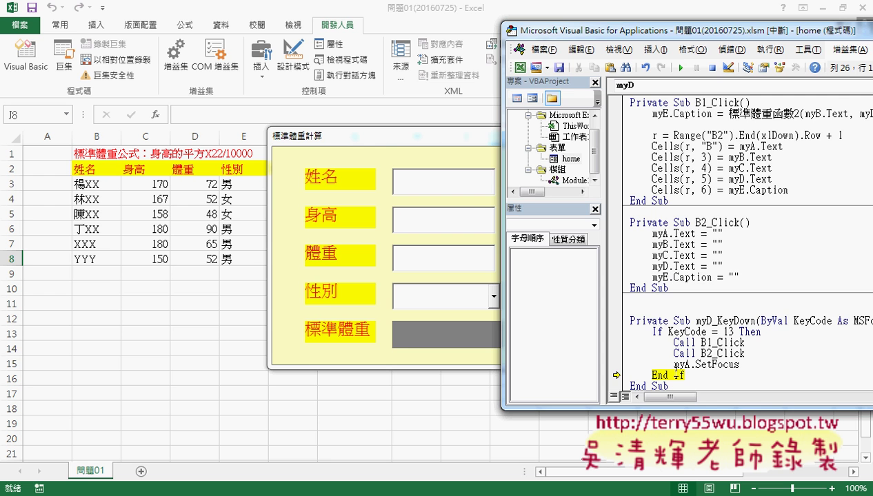
# Run the 標準體重計算 form again to test the fixed Enter handler
pyautogui.click(679, 68)
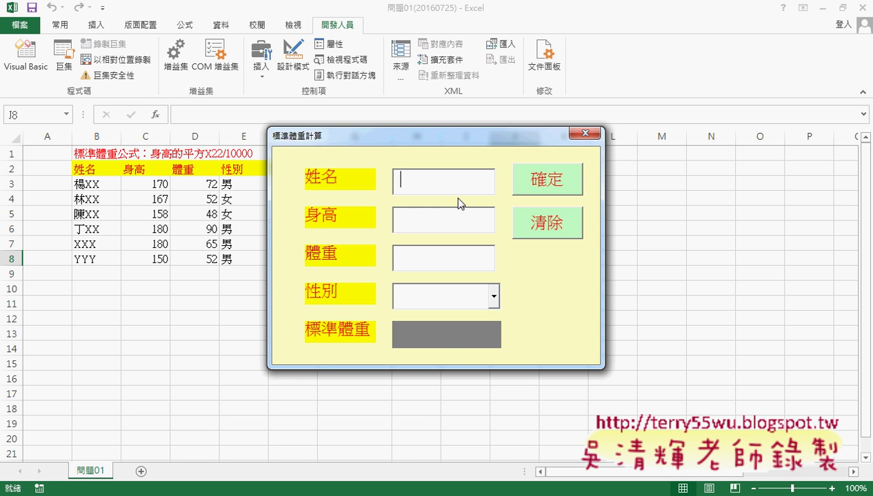
# Close the running form and open the code for the myD gender combo box
pyautogui.click(583, 135)
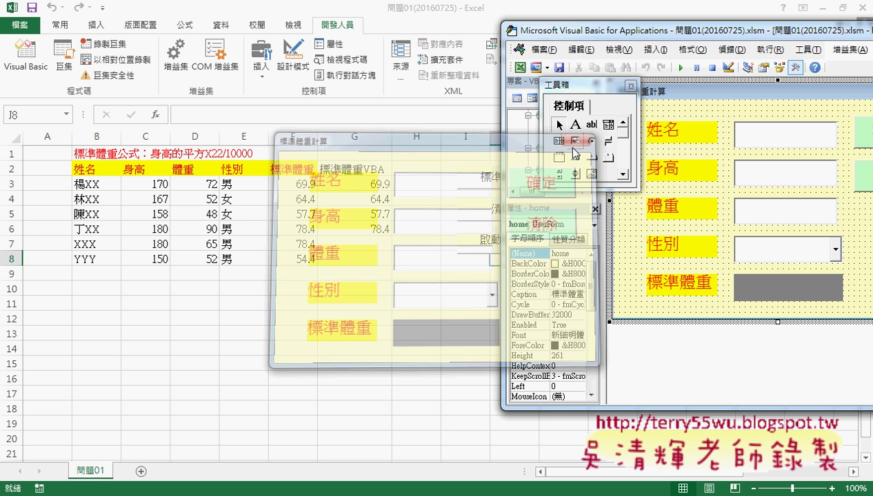
pyautogui.moveTo(717, 39); pyautogui.dragTo(514, 39)
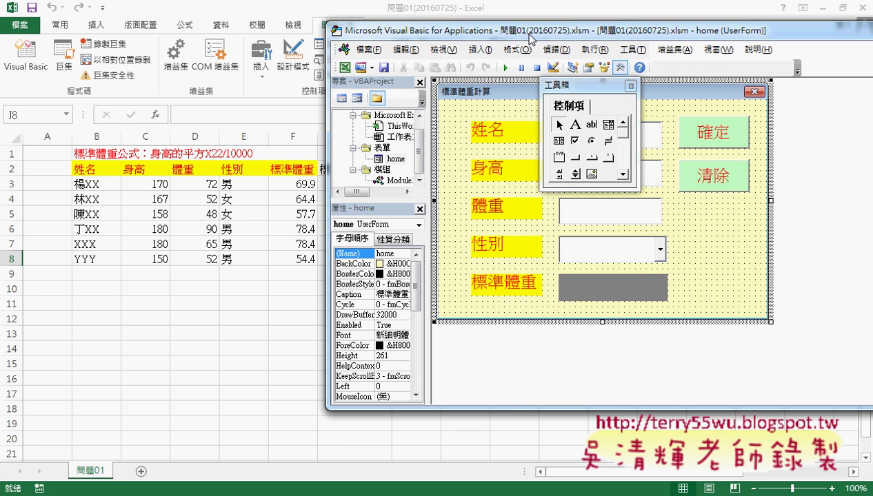
pyautogui.click(579, 251)
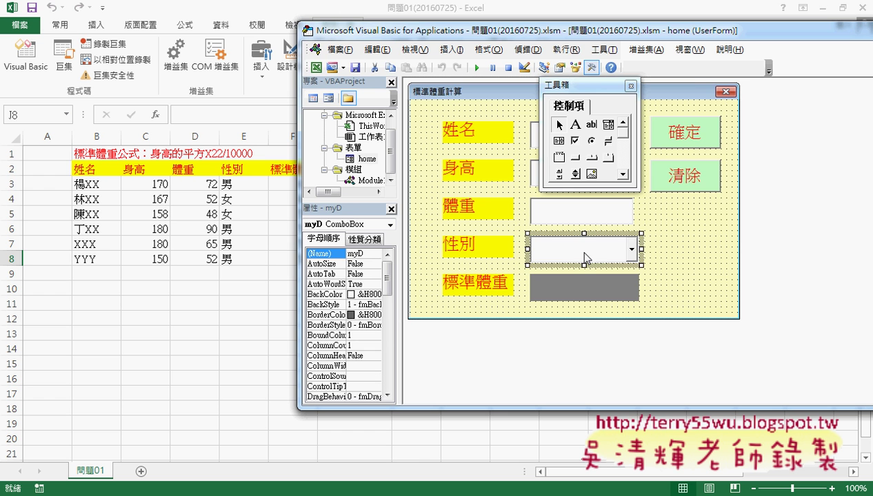
pyautogui.doubleClick(584, 251)
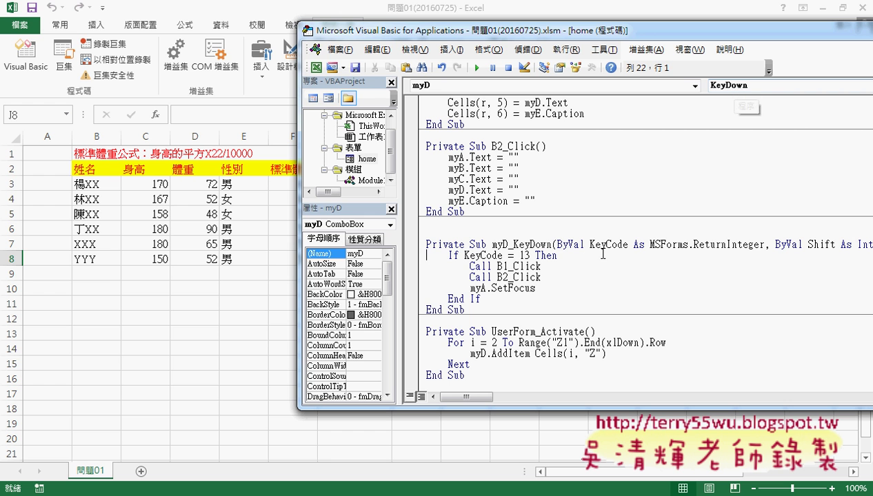
# Highlight the KeyCode parameter and the If KeyCode = 13 block in myD_KeyDown
pyautogui.moveTo(590, 244); pyautogui.dragTo(624, 244)
pyautogui.click(548, 287)
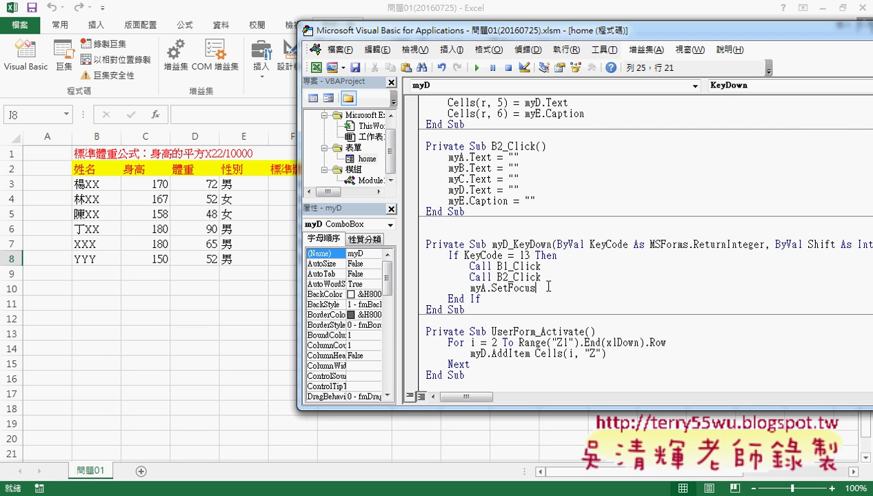
pyautogui.moveTo(548, 287); pyautogui.dragTo(422, 255)
pyautogui.moveTo(481, 299); pyautogui.dragTo(419, 255)
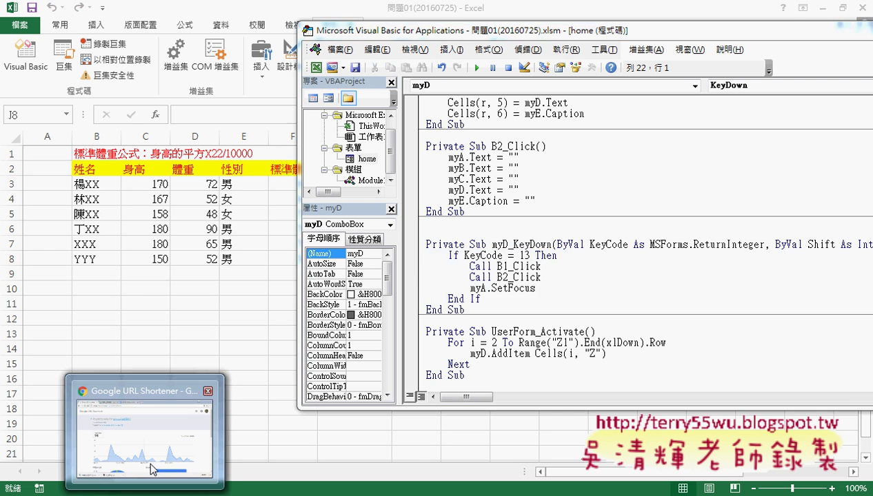
# Switch to the 程式碼 Google Docs notes and scroll down to the B2_Click code
pyautogui.click(160, 428)
pyautogui.click(291, 12)
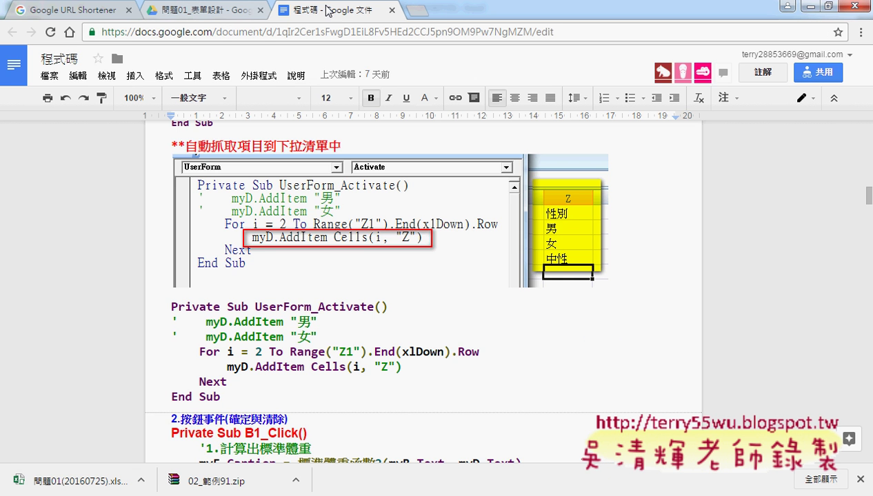
pyautogui.scroll(-2, 396, 298)
pyautogui.scroll(-3, 397, 296)
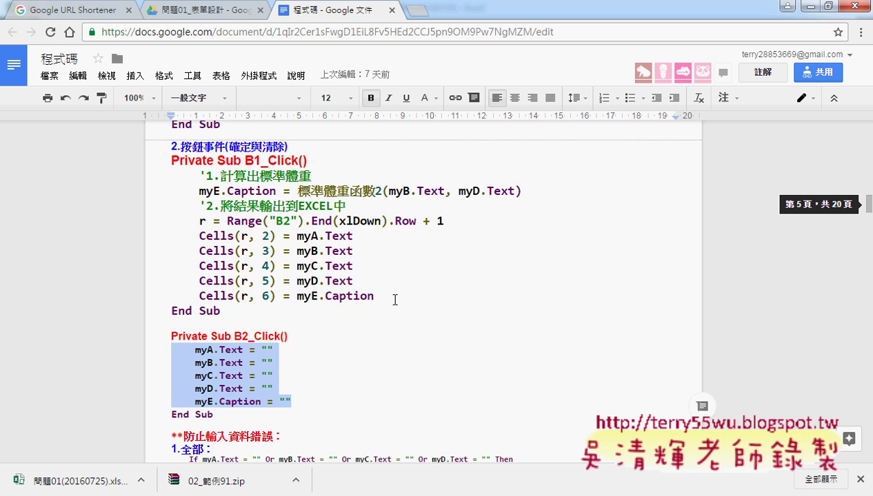
pyautogui.scroll(-2, 397, 298)
pyautogui.scroll(-1, 395, 300)
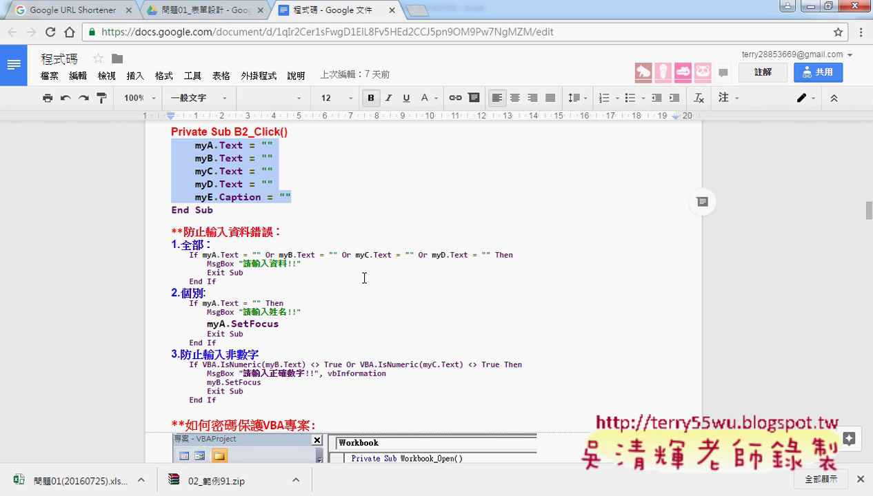
# Highlight the myA.Text empty check and the 非數字 heading in the input-error checks
pyautogui.moveTo(205, 232); pyautogui.dragTo(285, 228)
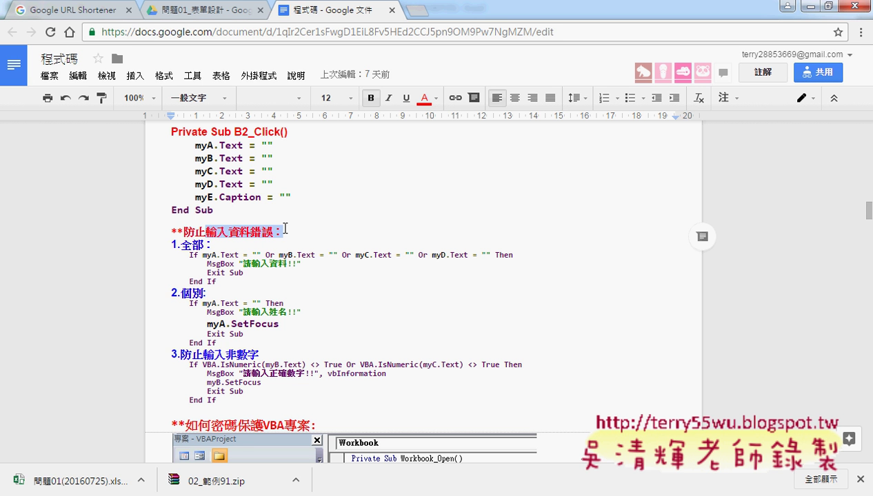
pyautogui.moveTo(202, 255); pyautogui.dragTo(262, 251)
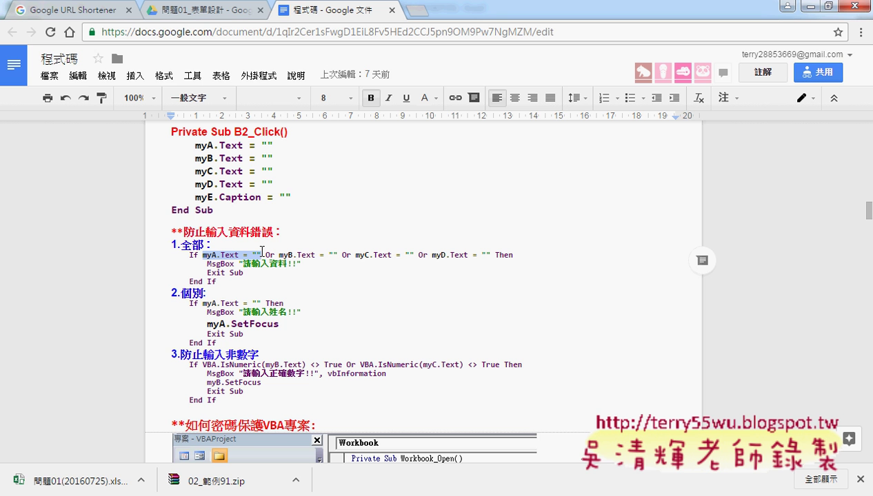
pyautogui.click(239, 303)
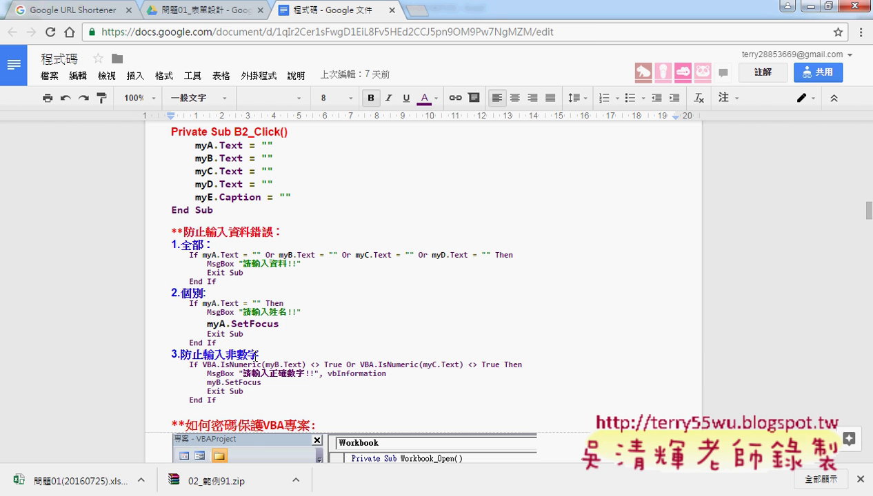
pyautogui.moveTo(258, 356); pyautogui.dragTo(226, 356)
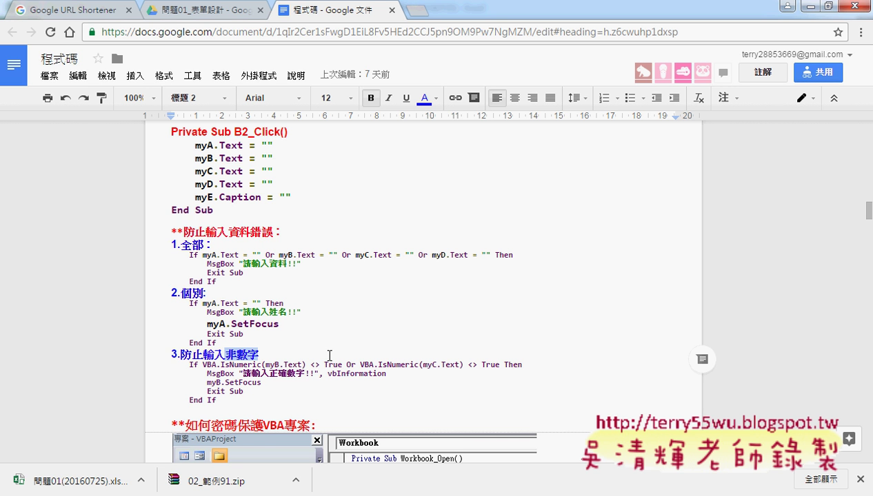
pyautogui.scroll(2, 329, 356)
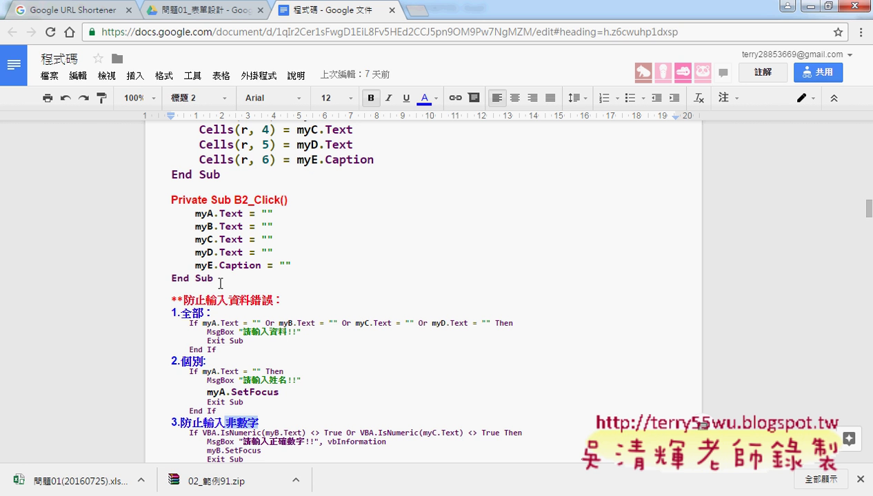
# Copy the myD_KeyDown procedure from the VBA editor and paste it on a new line below B2_Click's End Sub
pyautogui.click(214, 278)
pyautogui.press('Return')
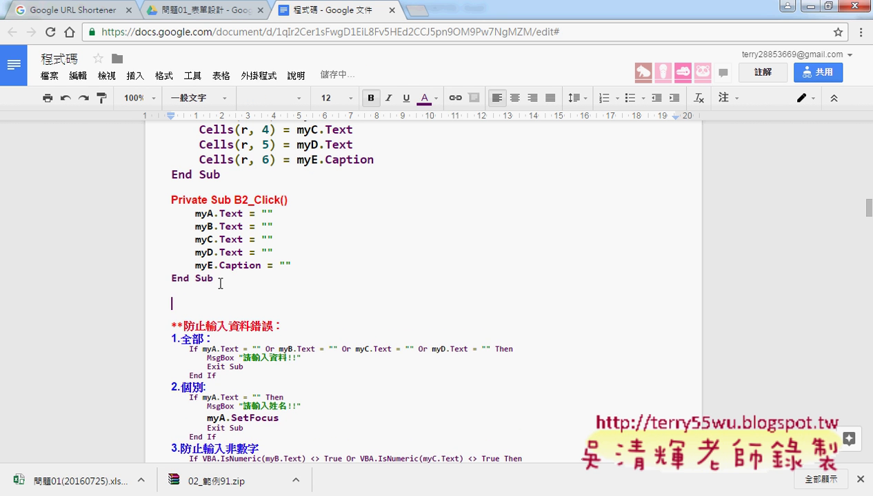
pyautogui.click(234, 493)
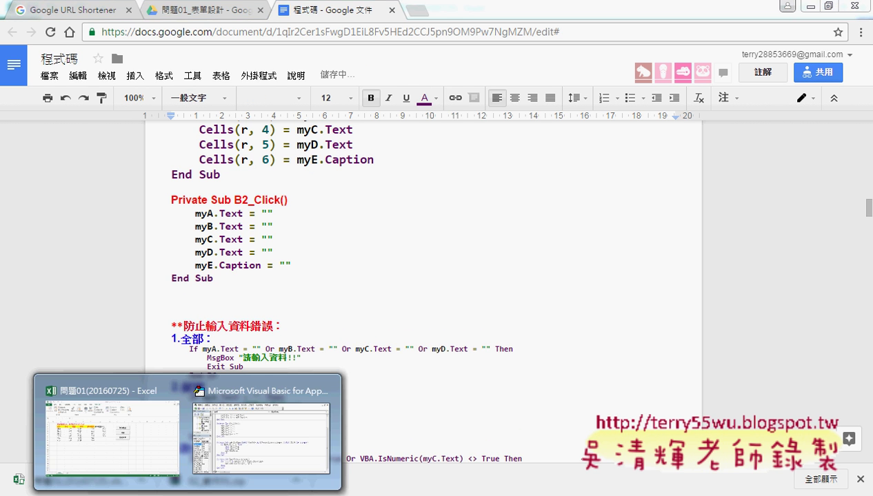
pyautogui.click(240, 481)
pyautogui.click(480, 312)
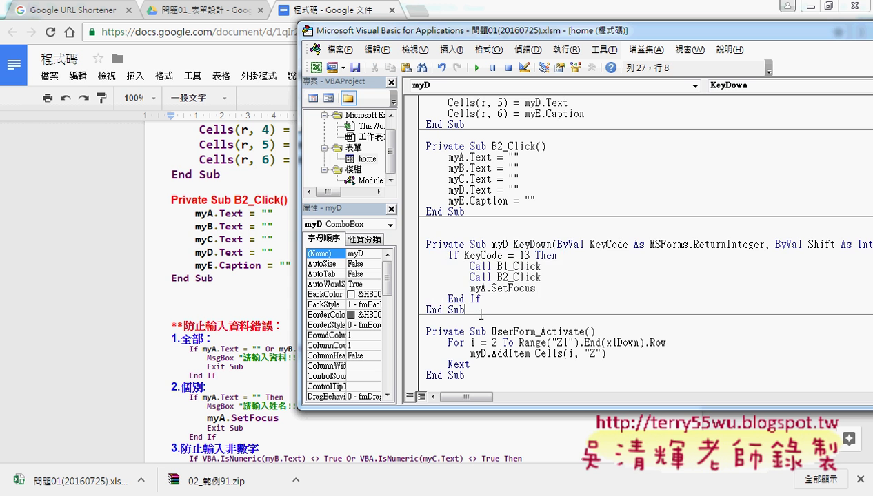
pyautogui.moveTo(480, 312); pyautogui.dragTo(420, 242)
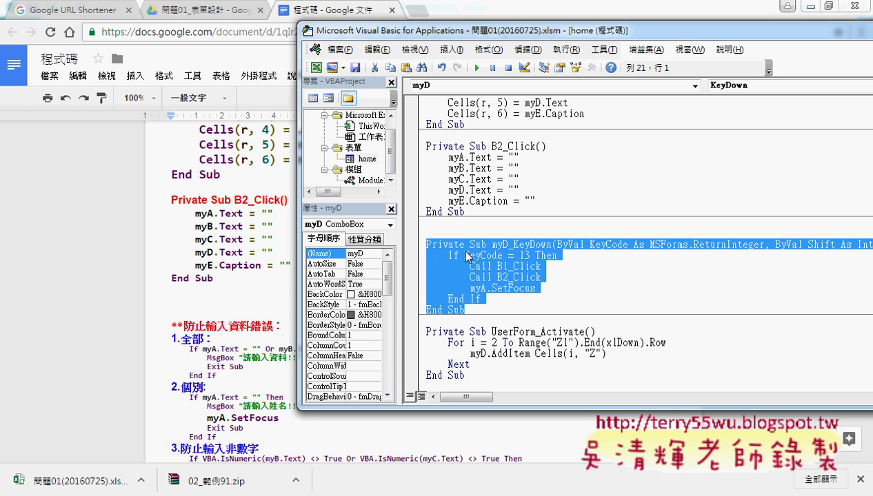
pyautogui.hotkey('ctrl', 'c')
pyautogui.click(182, 297)
pyautogui.hotkey('ctrl', 'v')
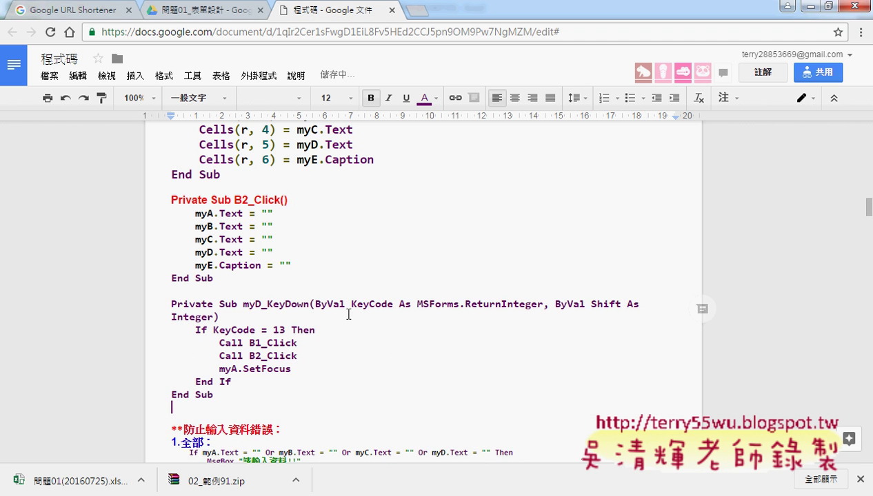